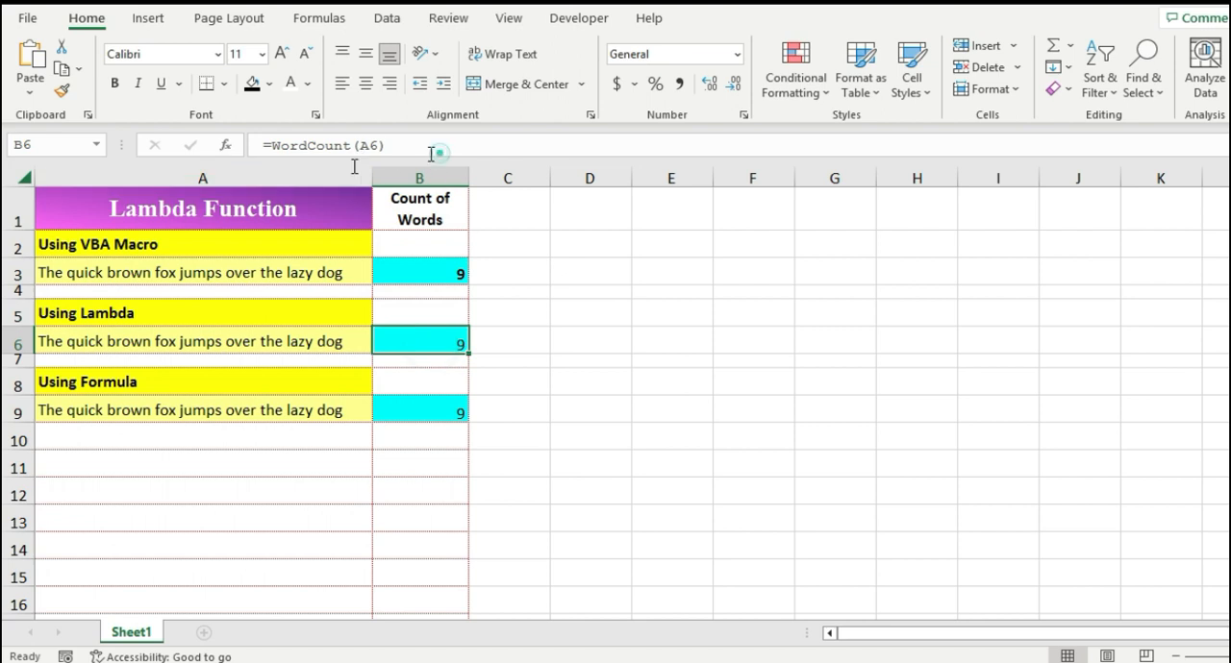
# Step: Inspect the word-count formulas in cells B9 and B6
pyautogui.press('Escape')
pyautogui.click(451, 416)
pyautogui.moveTo(267, 154); pyautogui.dragTo(592, 147)
pyautogui.press('Escape')
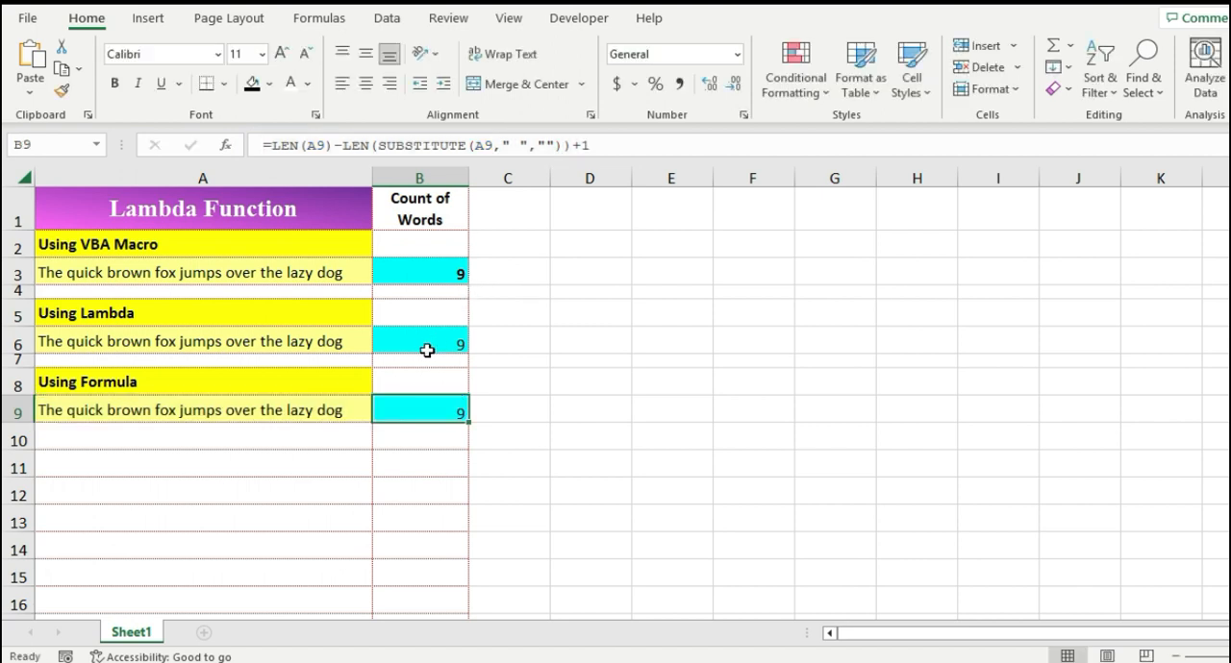
pyautogui.click(428, 343)
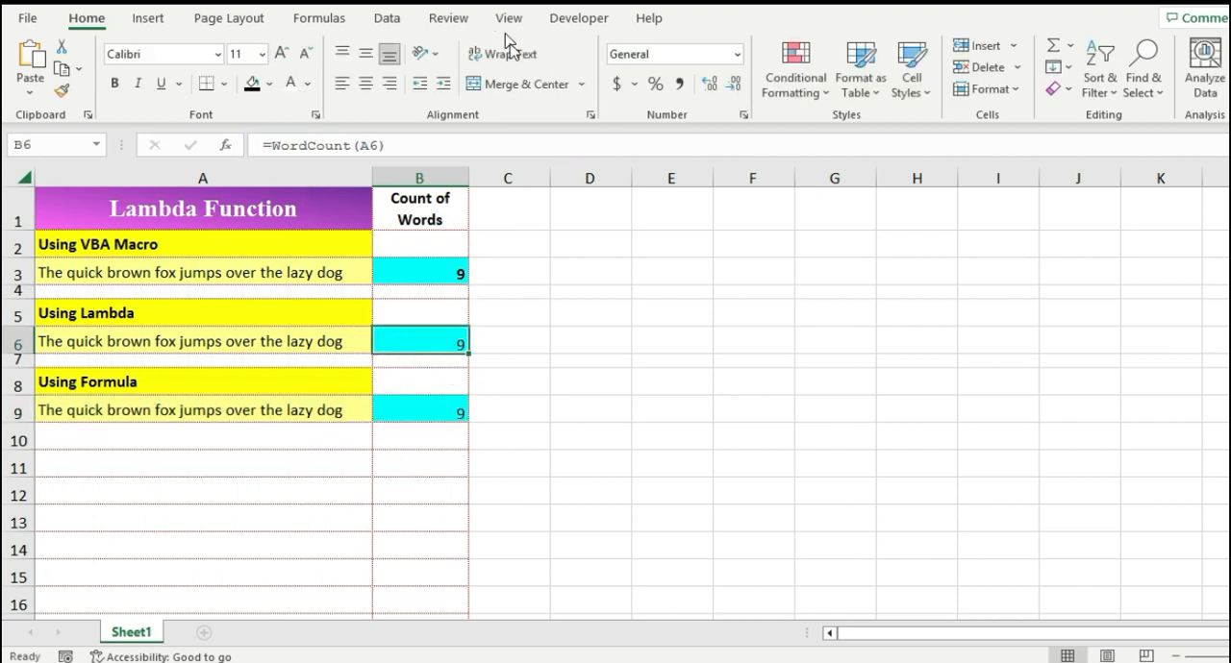
# Step: Open the Name Manager to view the WordCount name's LAMBDA definition, then close it
pyautogui.click(315, 19)
pyautogui.click(607, 94)
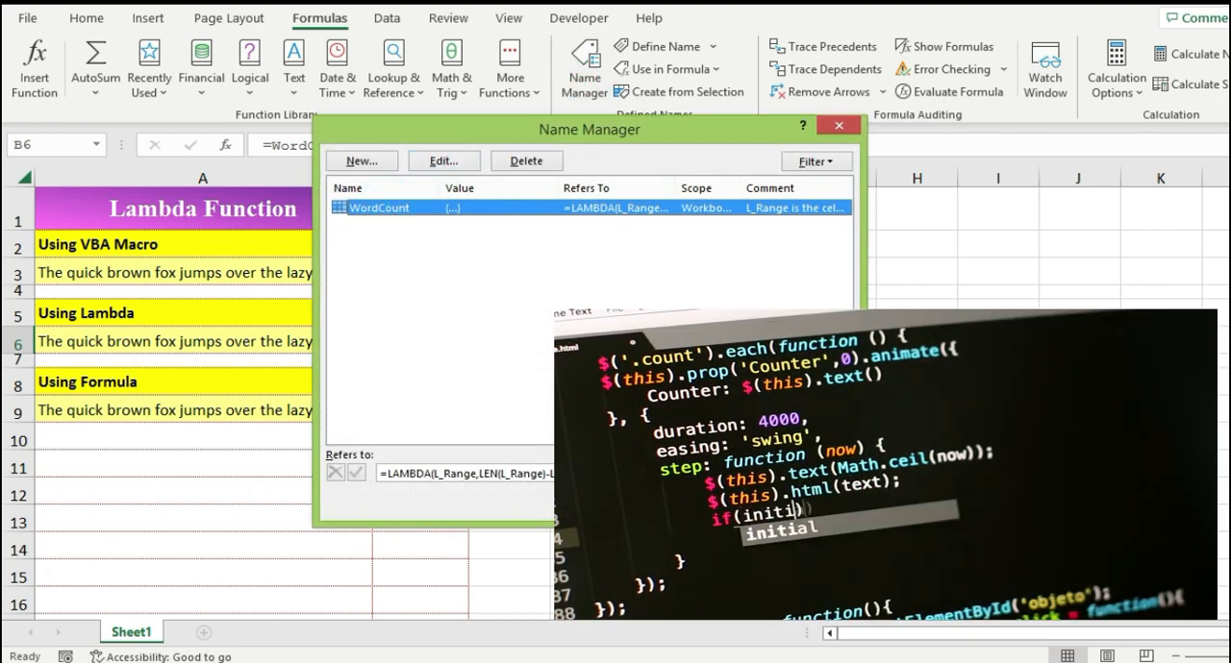
pyautogui.click(824, 504)
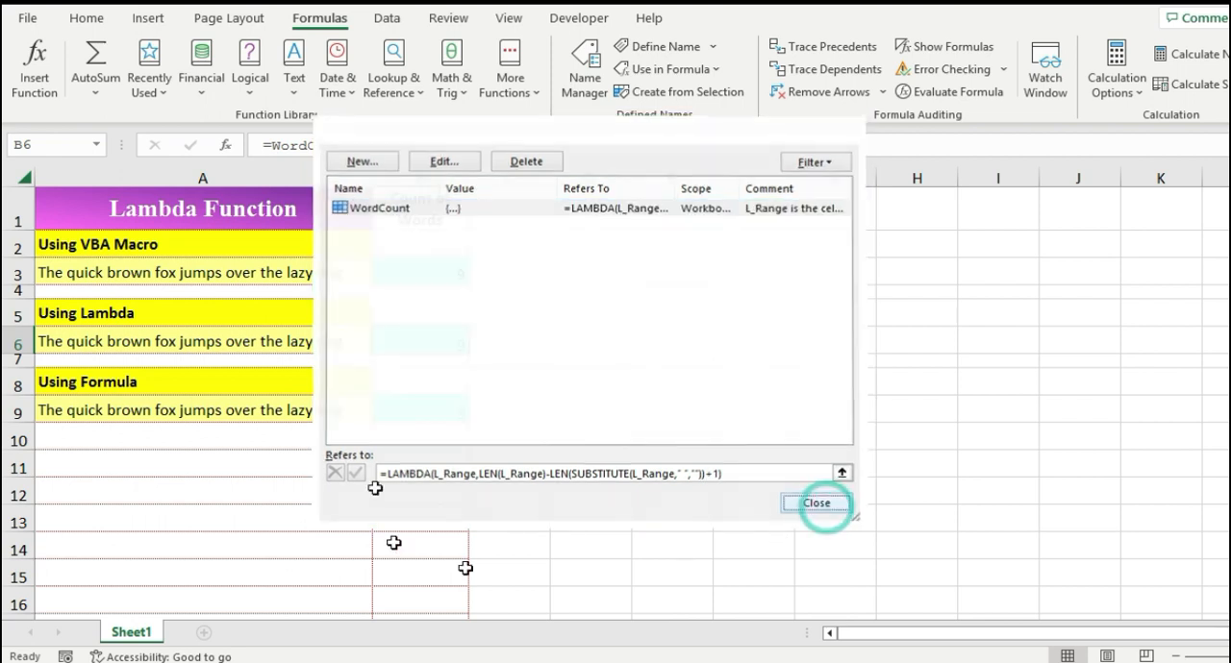
# Step: Check the formulas behind the word counts in cells B6, B9 and B3
pyautogui.click(417, 349)
pyautogui.click(421, 410)
pyautogui.click(428, 333)
pyautogui.click(425, 268)
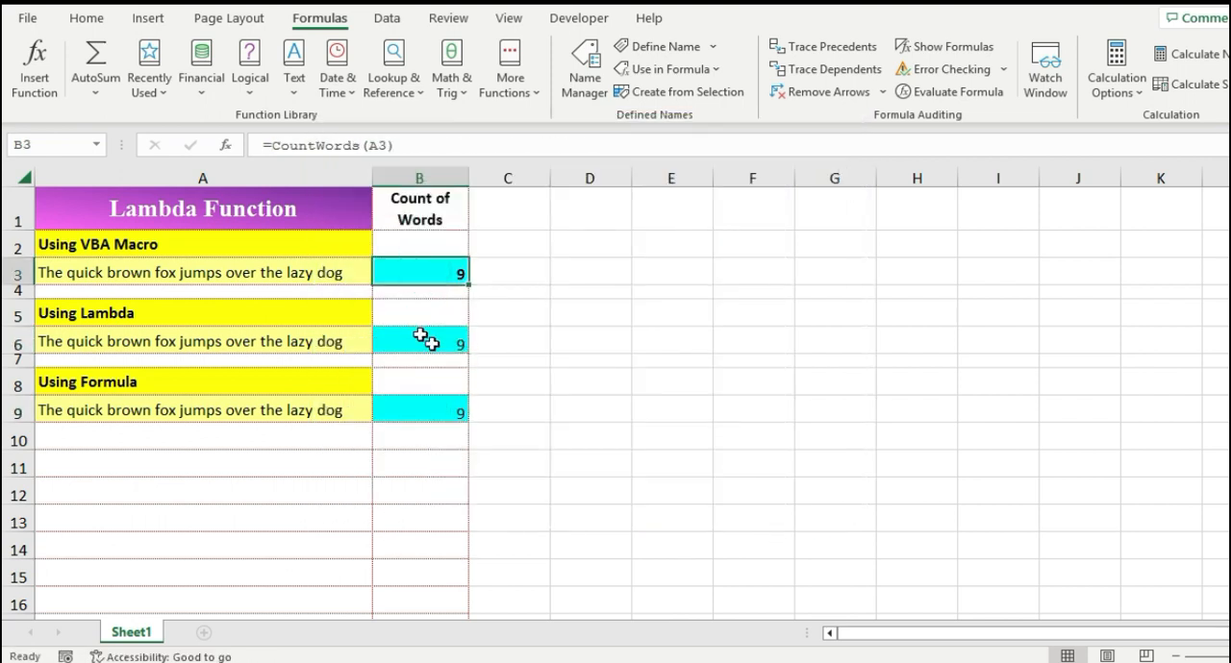
# Step: Enter =WordCount(A8) in cell C8
pyautogui.click(488, 384)
pyautogui.write('=word')
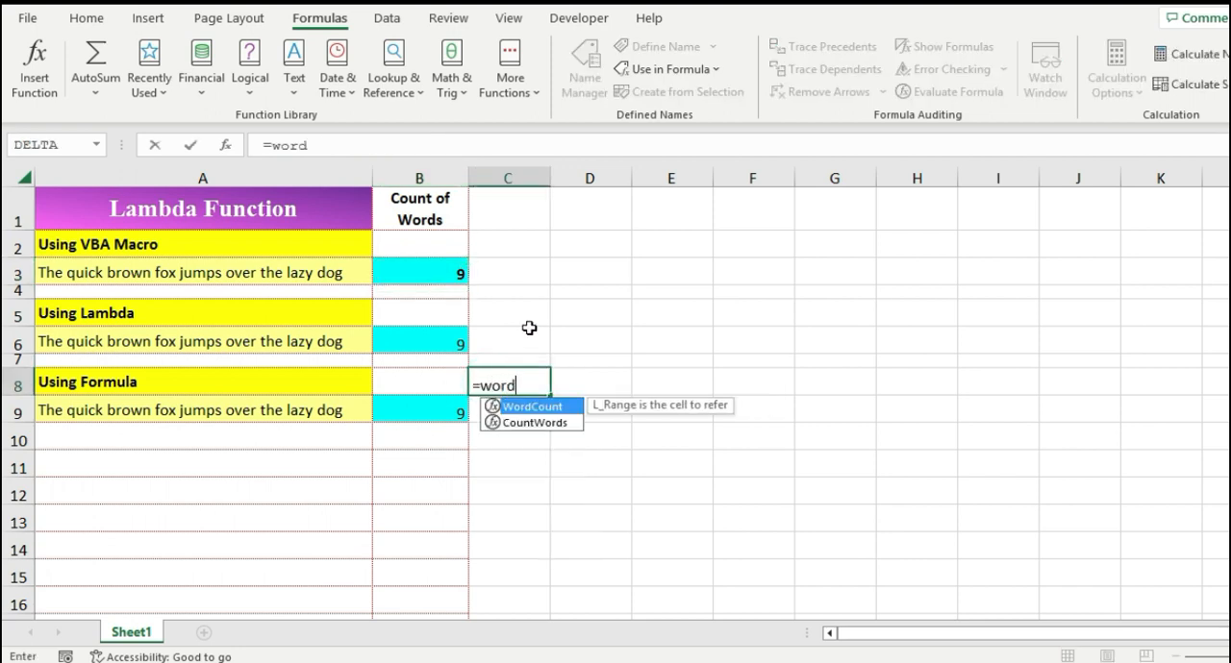
pyautogui.press('Tab')
pyautogui.press('Left')
pyautogui.press('Left')
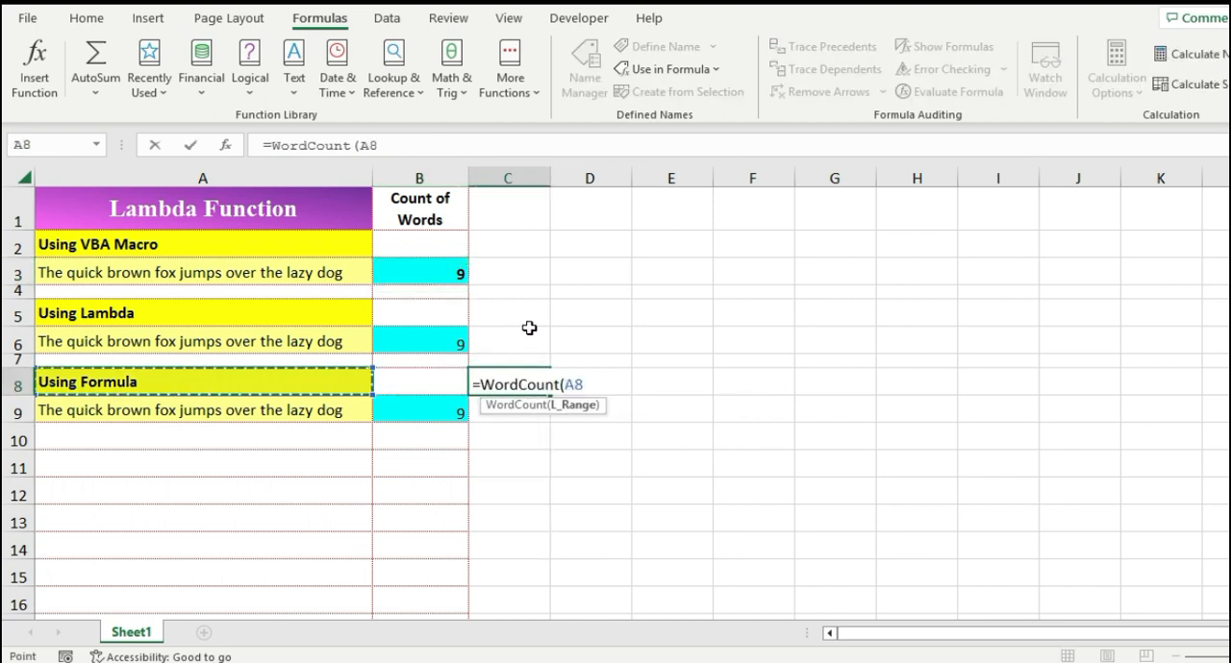
pyautogui.hotkey('ctrl', 'Return')
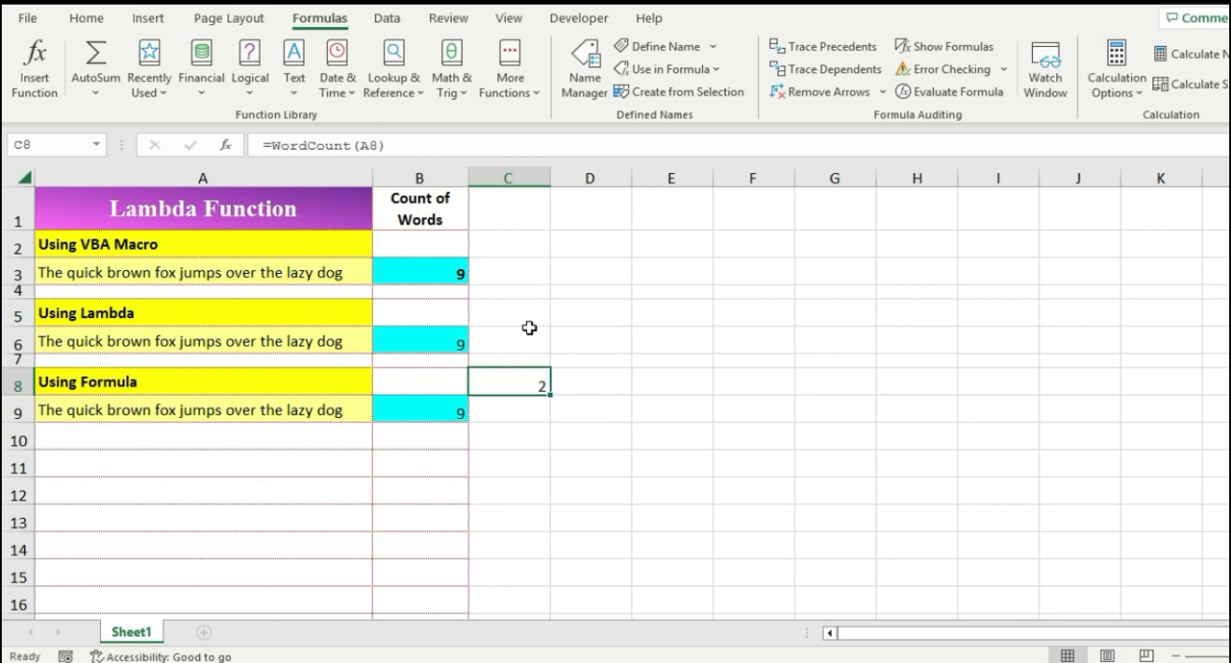
pyautogui.press('Left')
pyautogui.press('Left')
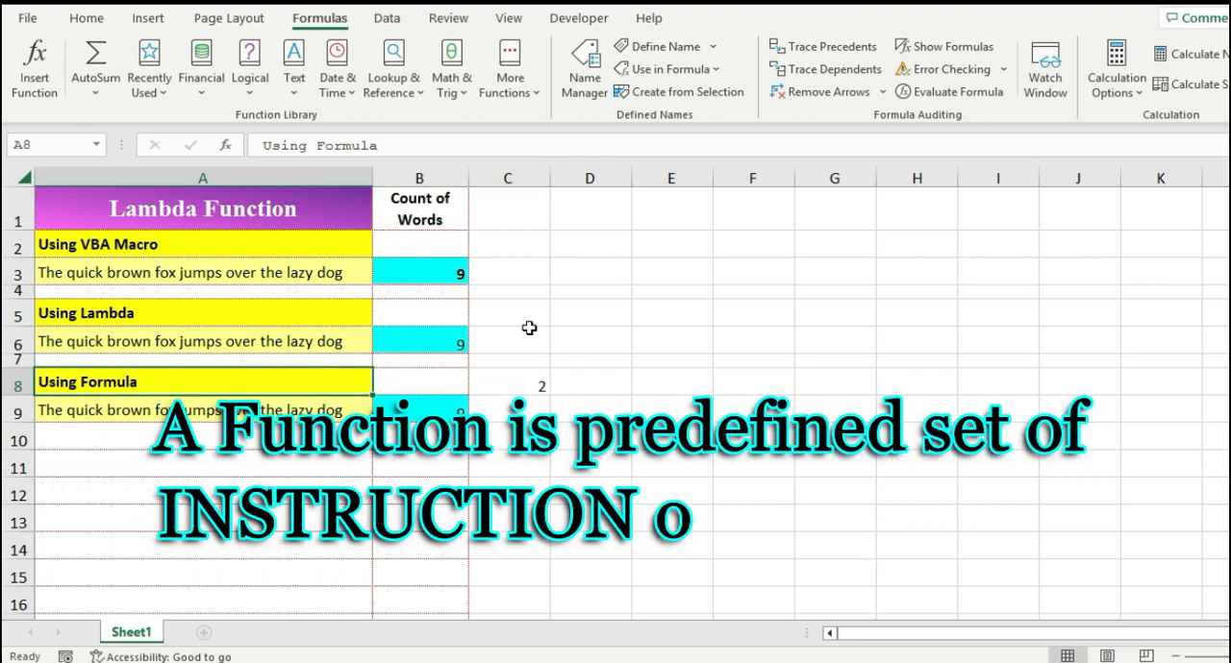
pyautogui.press('F2')
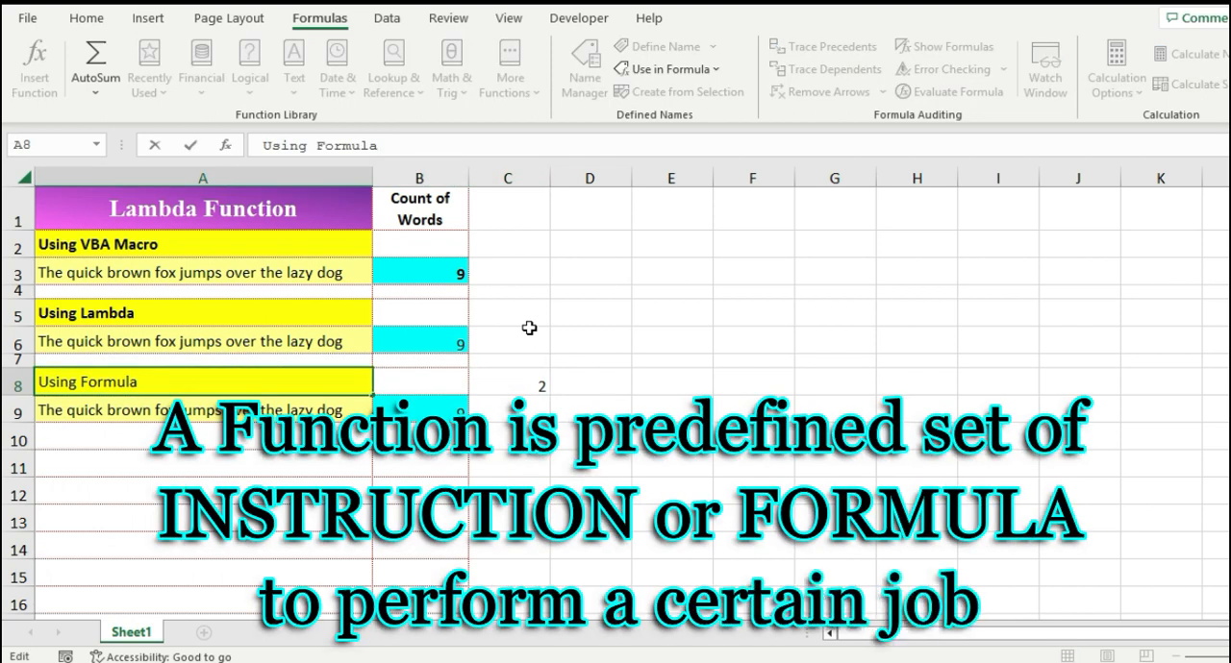
pyautogui.write('=')
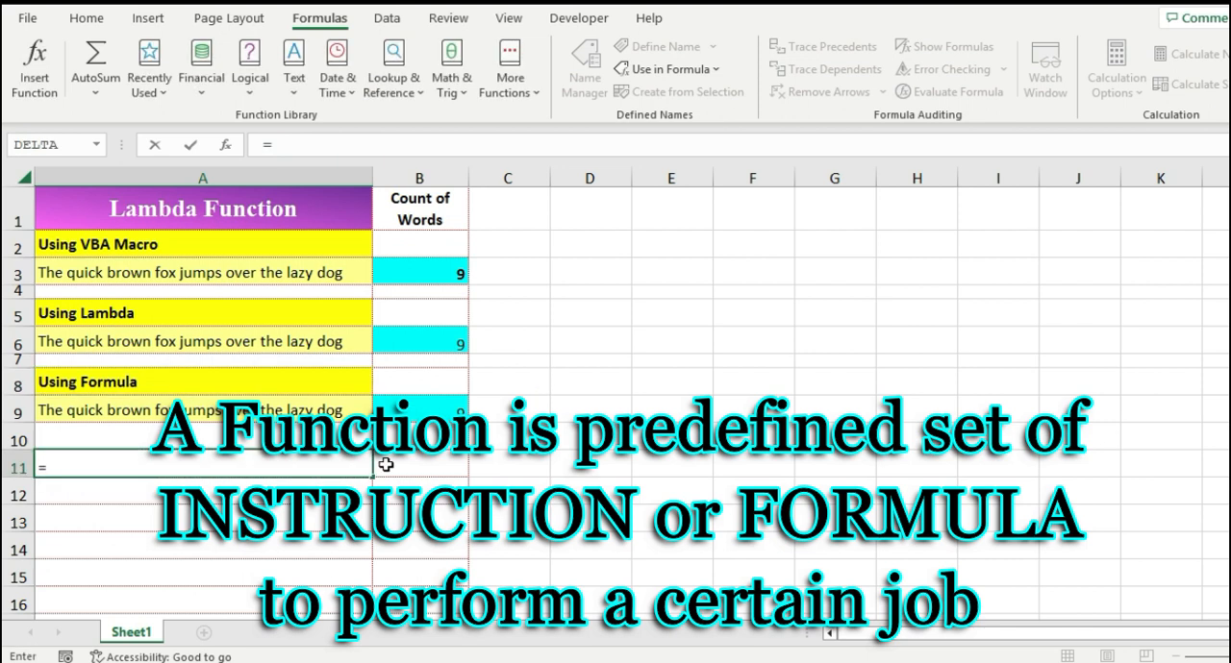
pyautogui.write('sum')
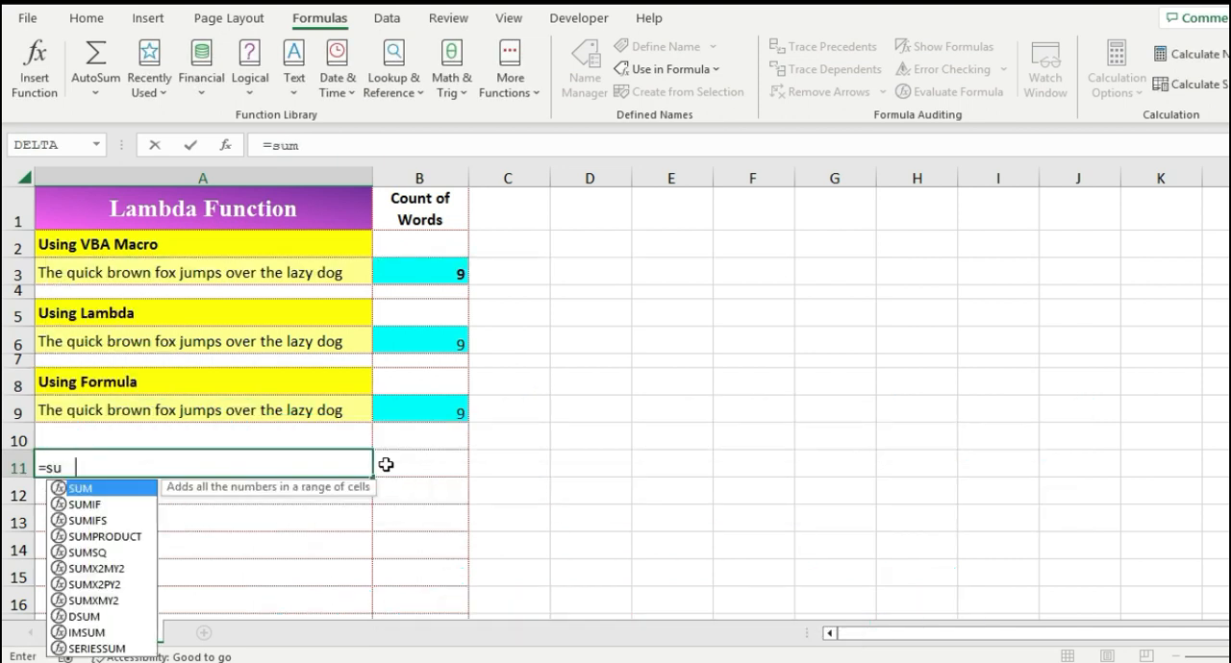
pyautogui.press('Escape')
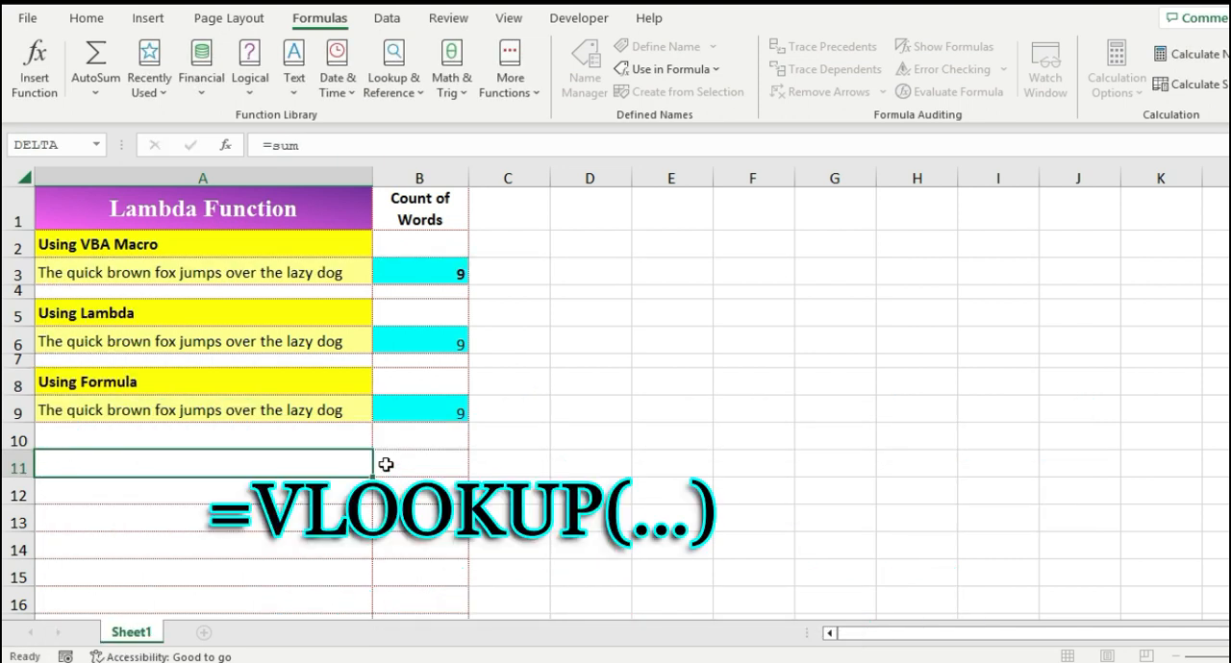
pyautogui.press('Escape')
pyautogui.write('=aver')
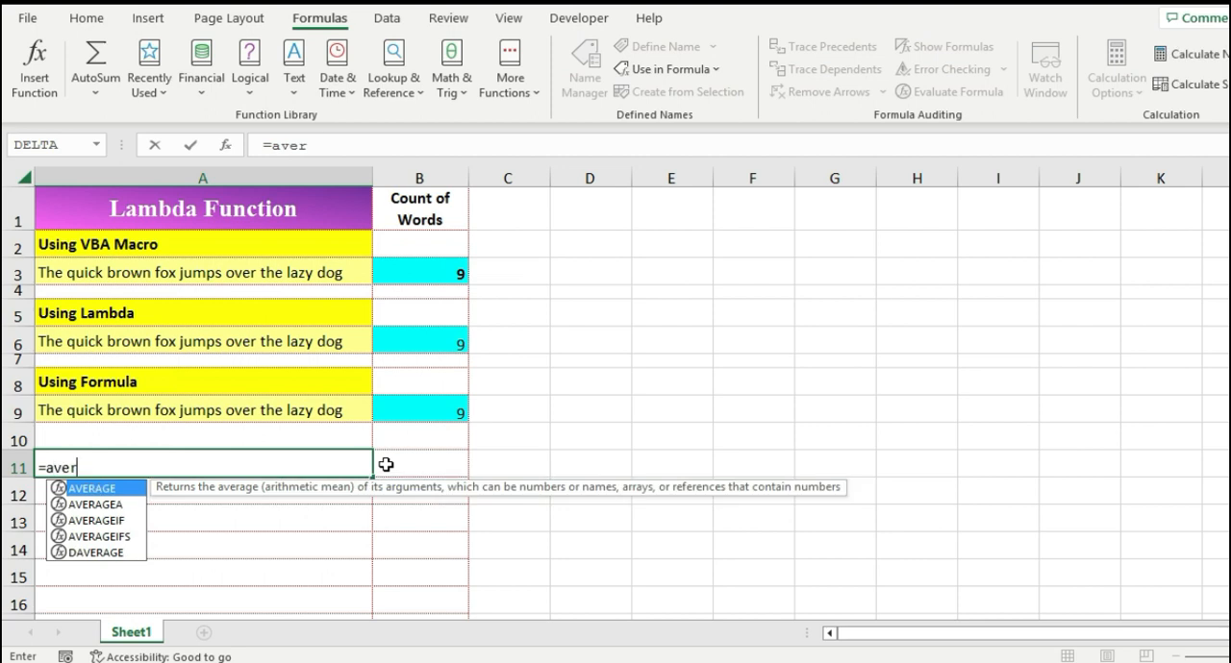
pyautogui.press('Escape')
pyautogui.press('Escape')
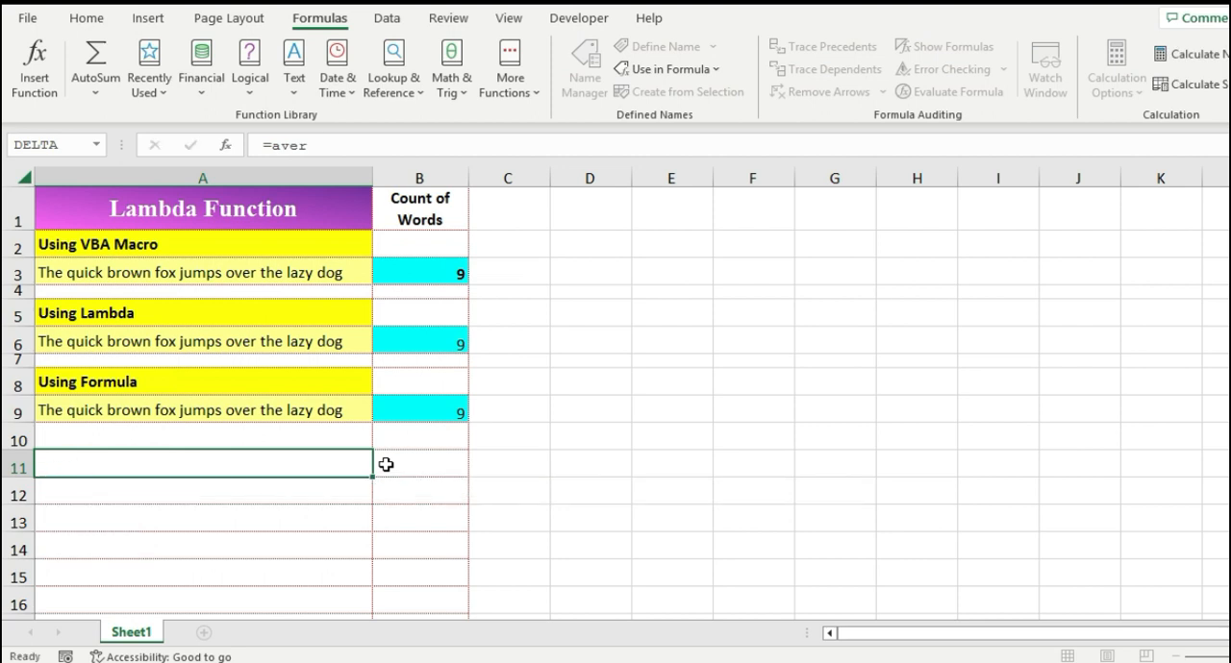
pyautogui.click(572, 321)
pyautogui.click(86, 18)
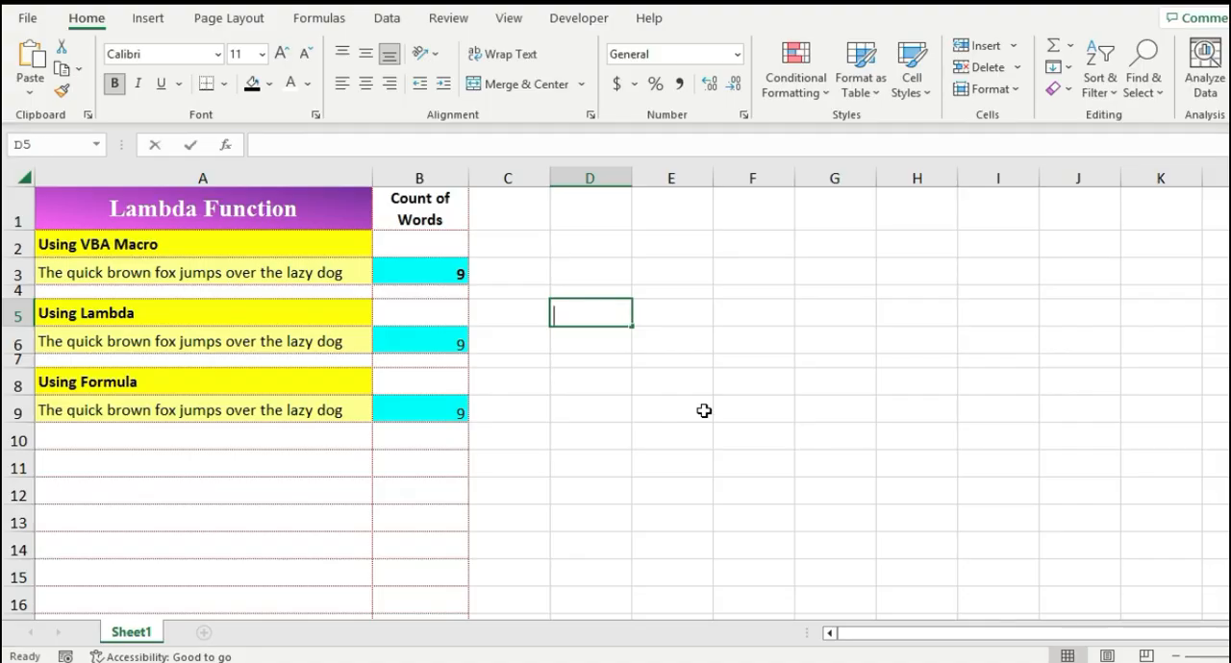
pyautogui.write('=lamb')
pyautogui.press('Tab')
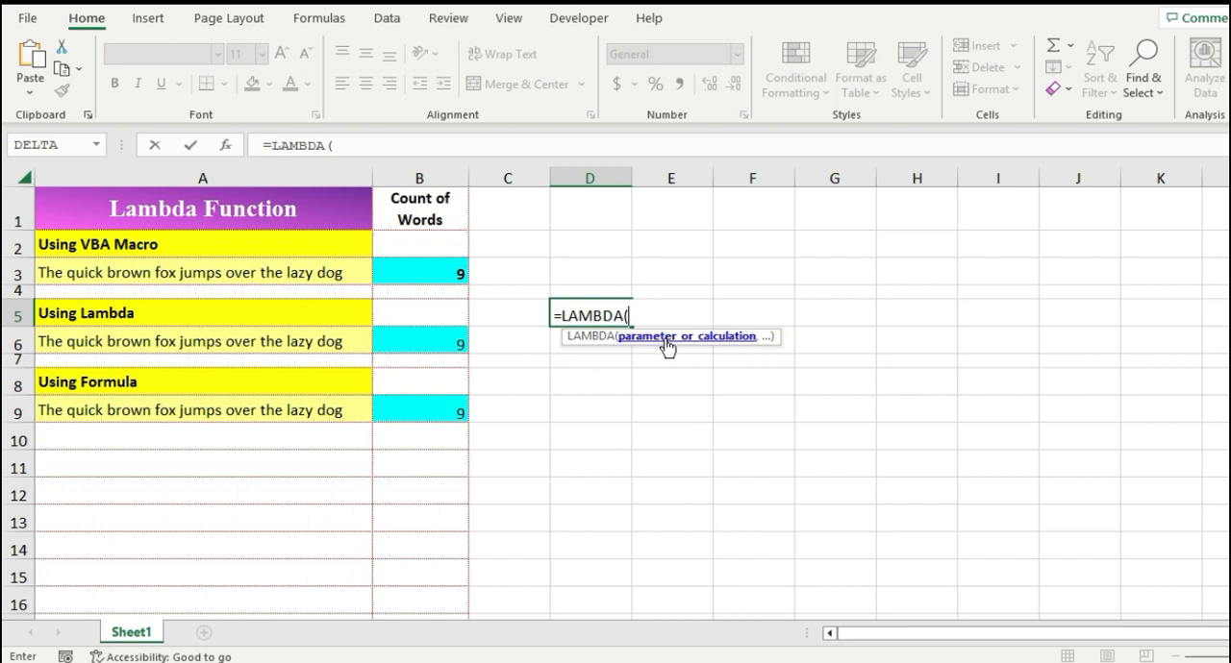
pyautogui.write(',')
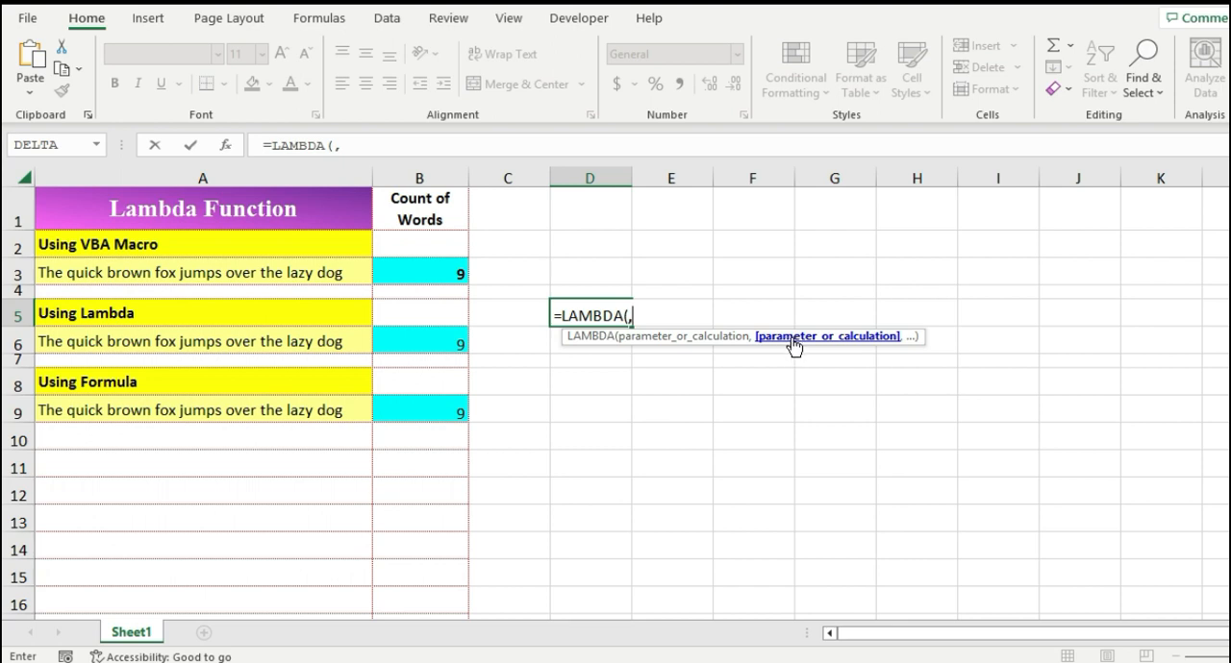
pyautogui.write(',')
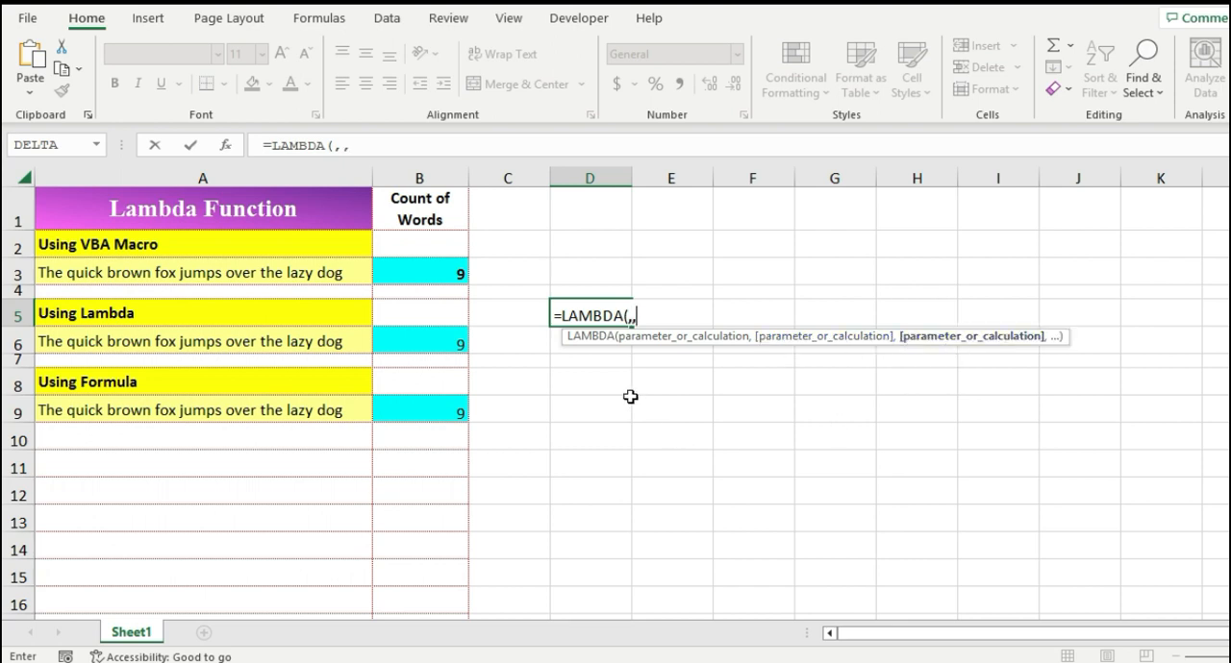
pyautogui.press('Escape')
pyautogui.press('Escape')
# Step: Inspect the formulas in B6 and B9, selecting the full LEN-SUBSTITUTE formula text in B9
pyautogui.click(551, 312)
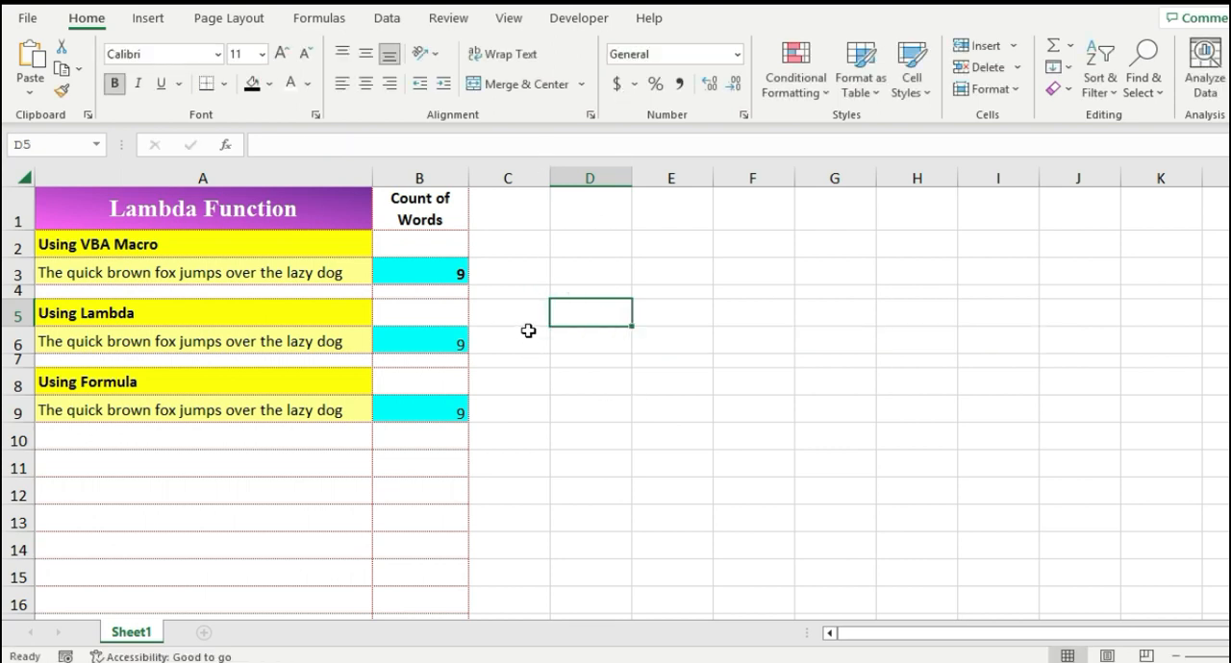
pyautogui.click(528, 330)
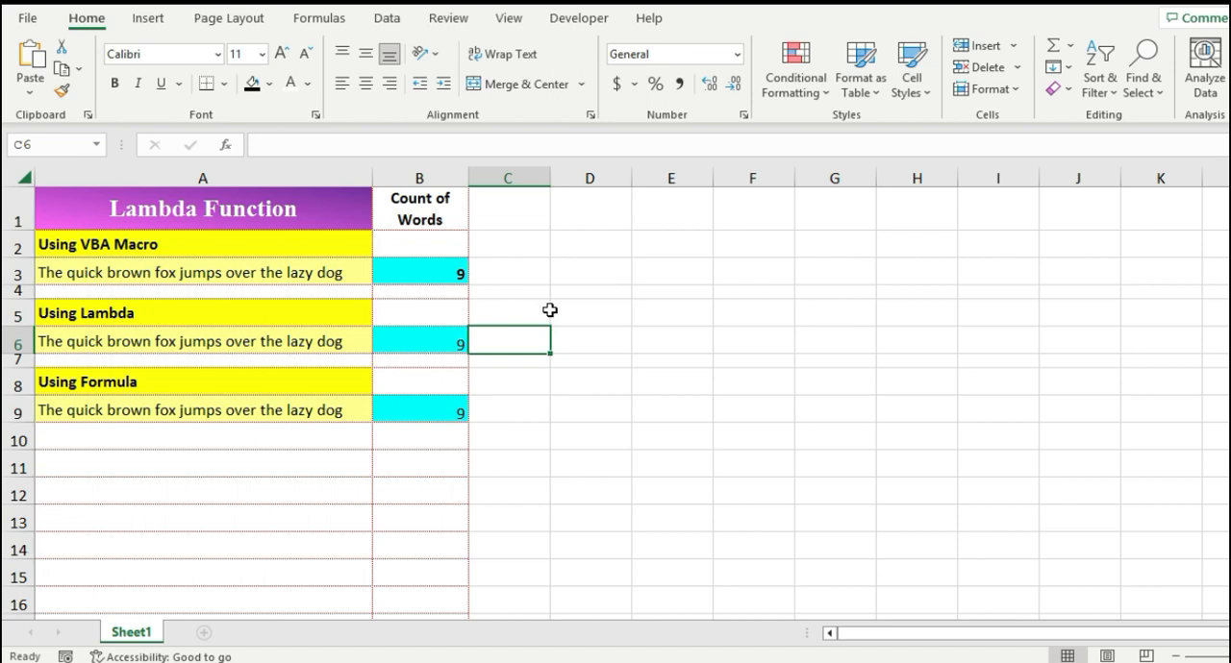
pyautogui.click(432, 342)
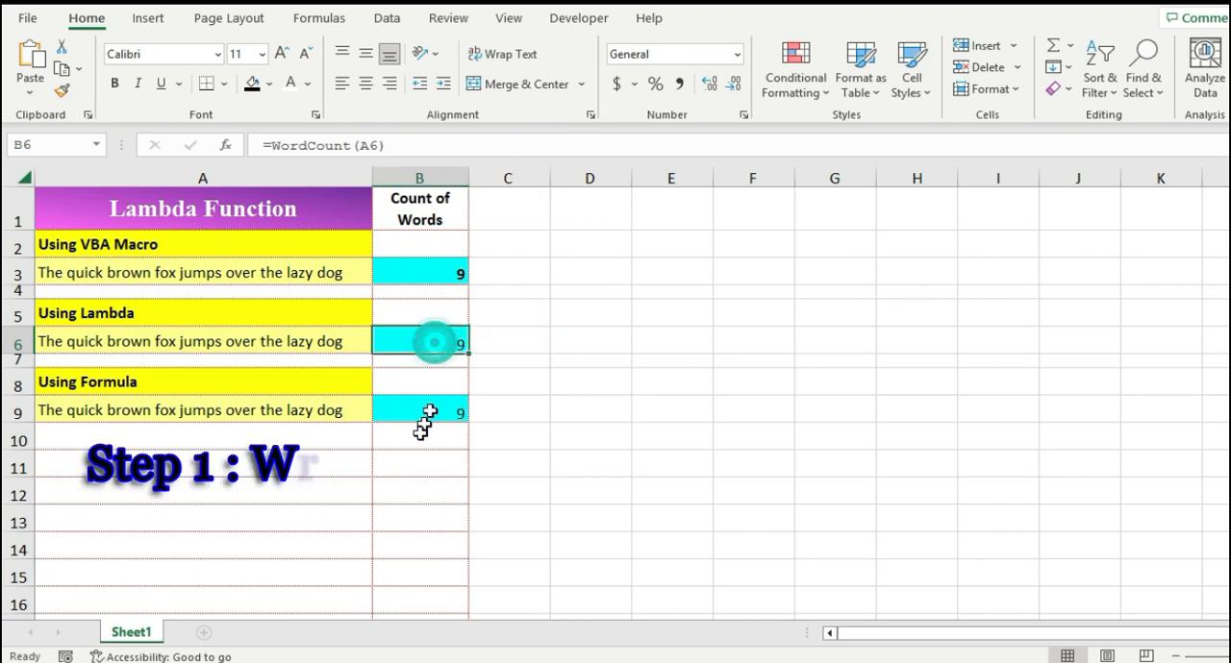
pyautogui.click(416, 411)
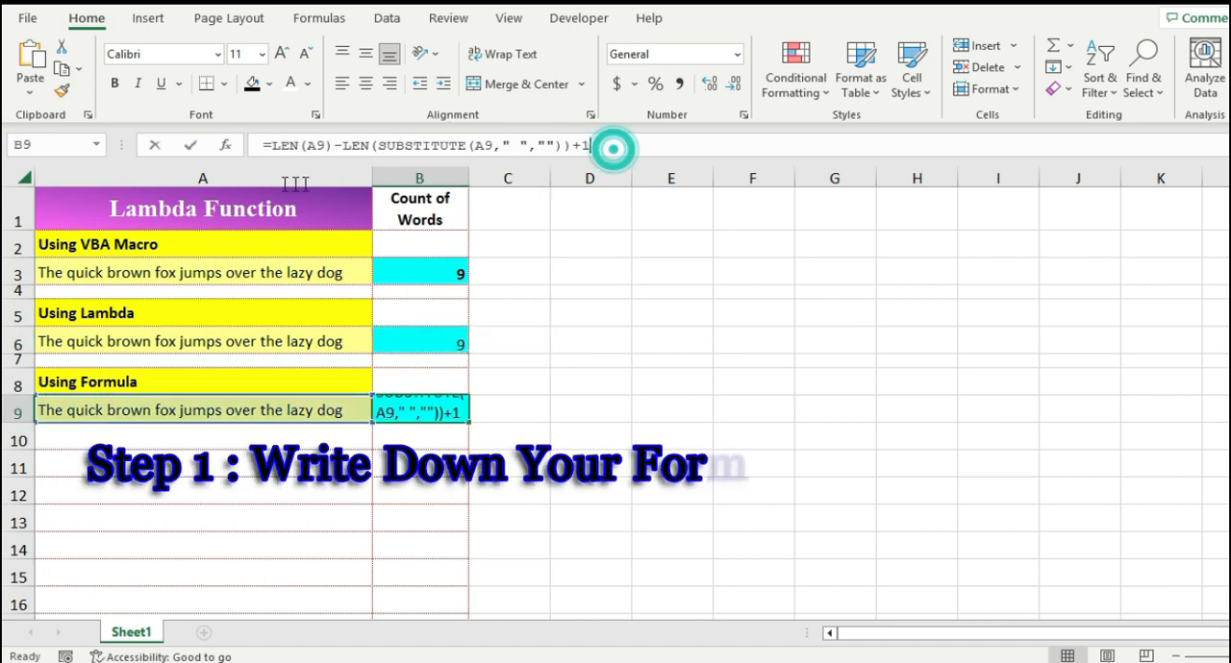
pyautogui.moveTo(615, 144); pyautogui.dragTo(224, 154)
pyautogui.hotkey('ctrl', 'c')
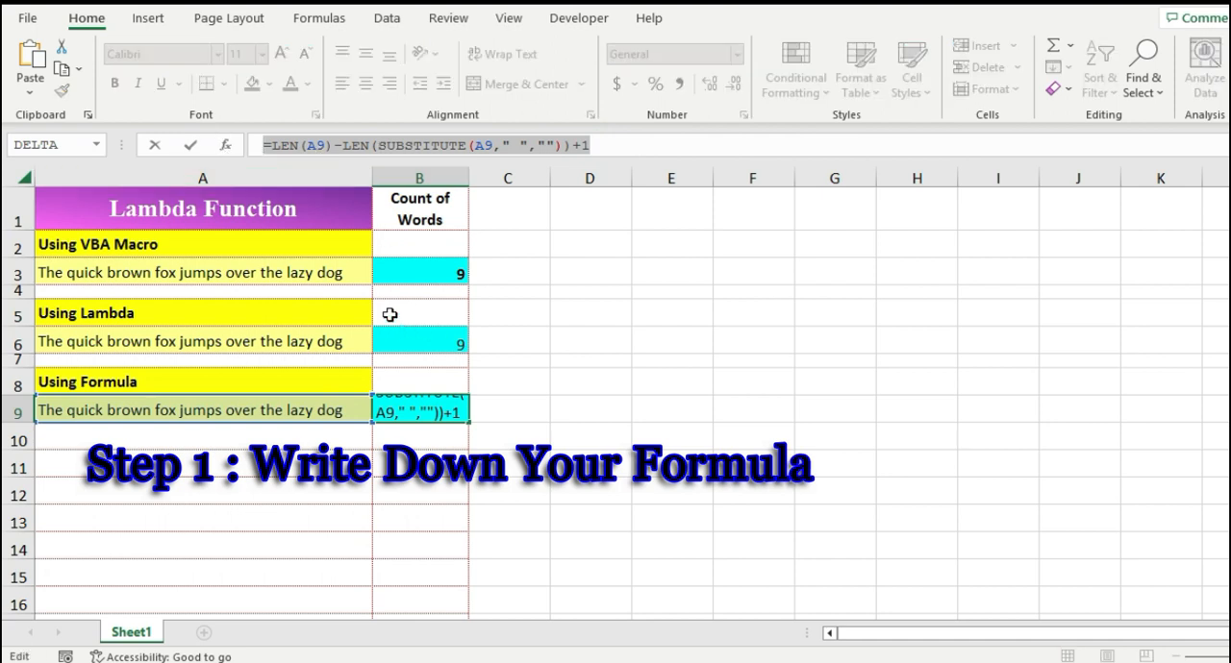
pyautogui.press('Escape')
# Step: Review the helper formulas in C3, C5 and C6 that compute the word count step by step
pyautogui.click(519, 275)
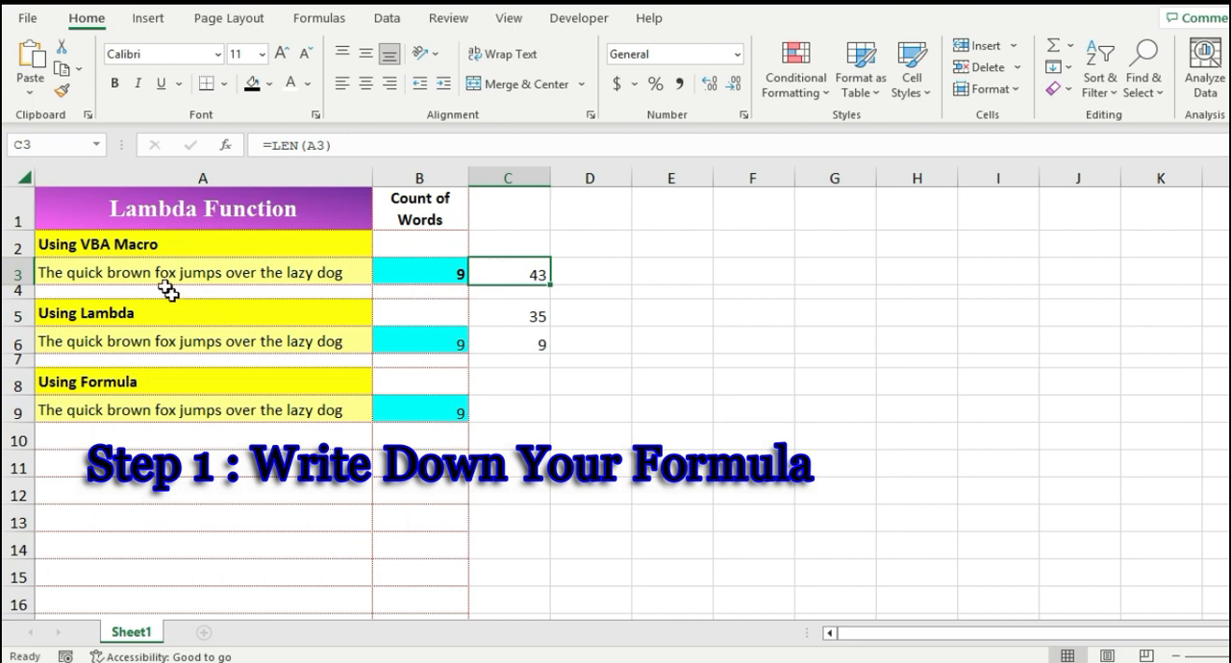
pyautogui.doubleClick(540, 315)
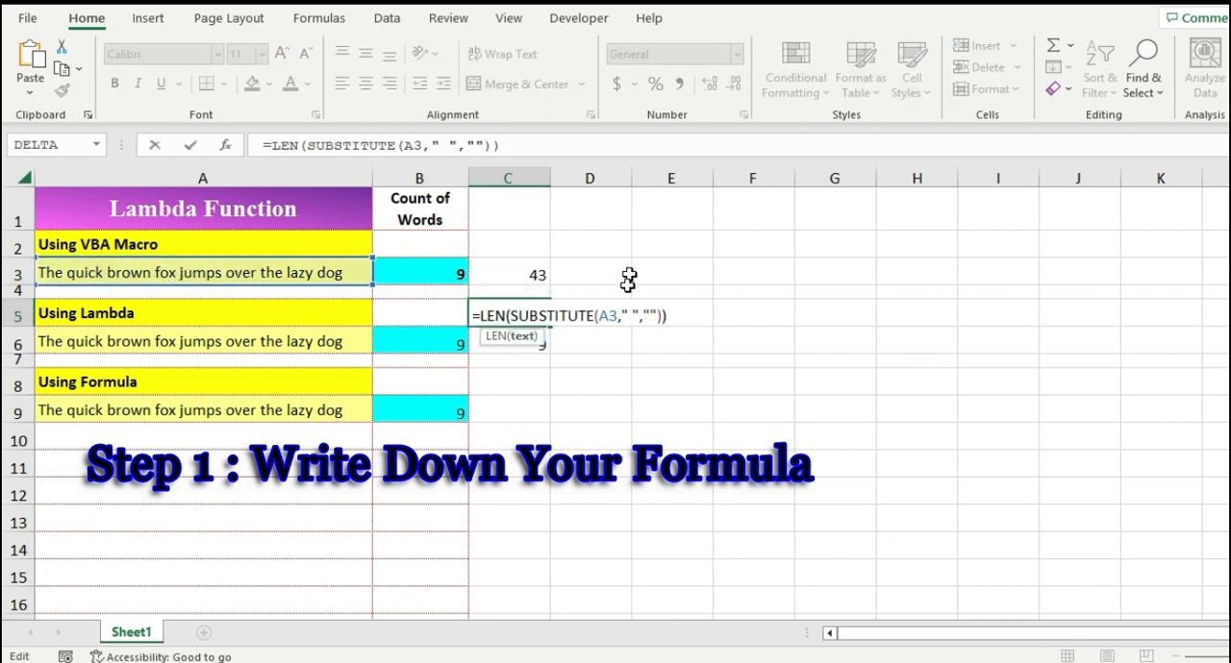
pyautogui.click(632, 317)
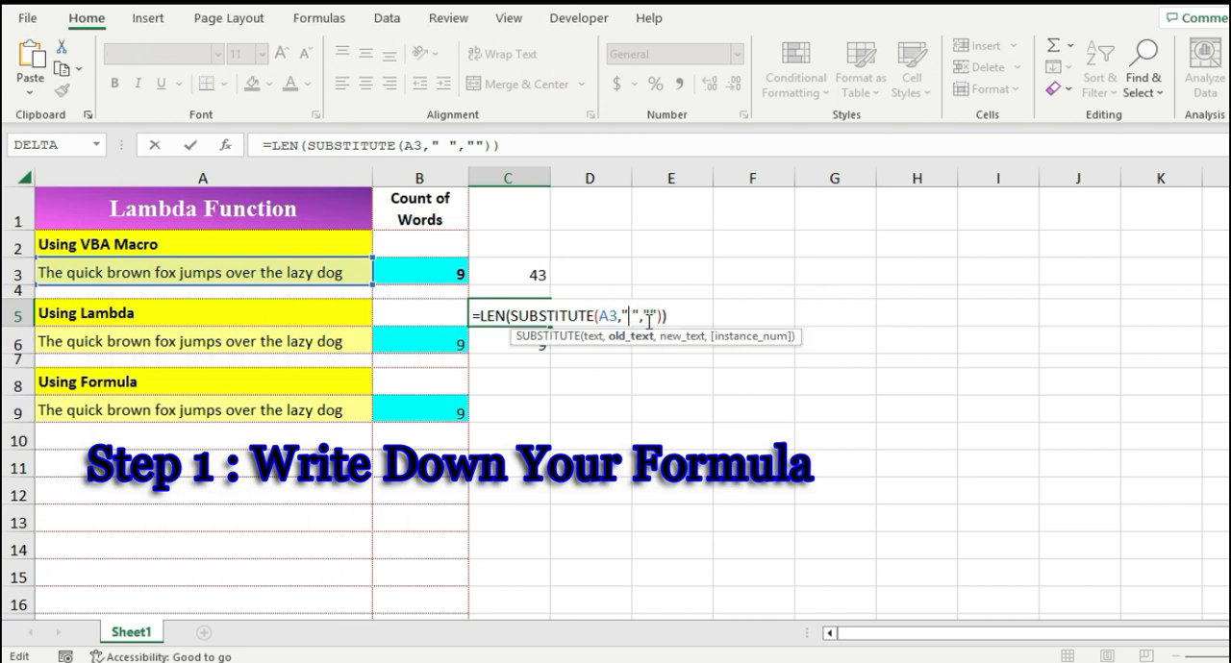
pyautogui.press('Escape')
pyautogui.doubleClick(535, 344)
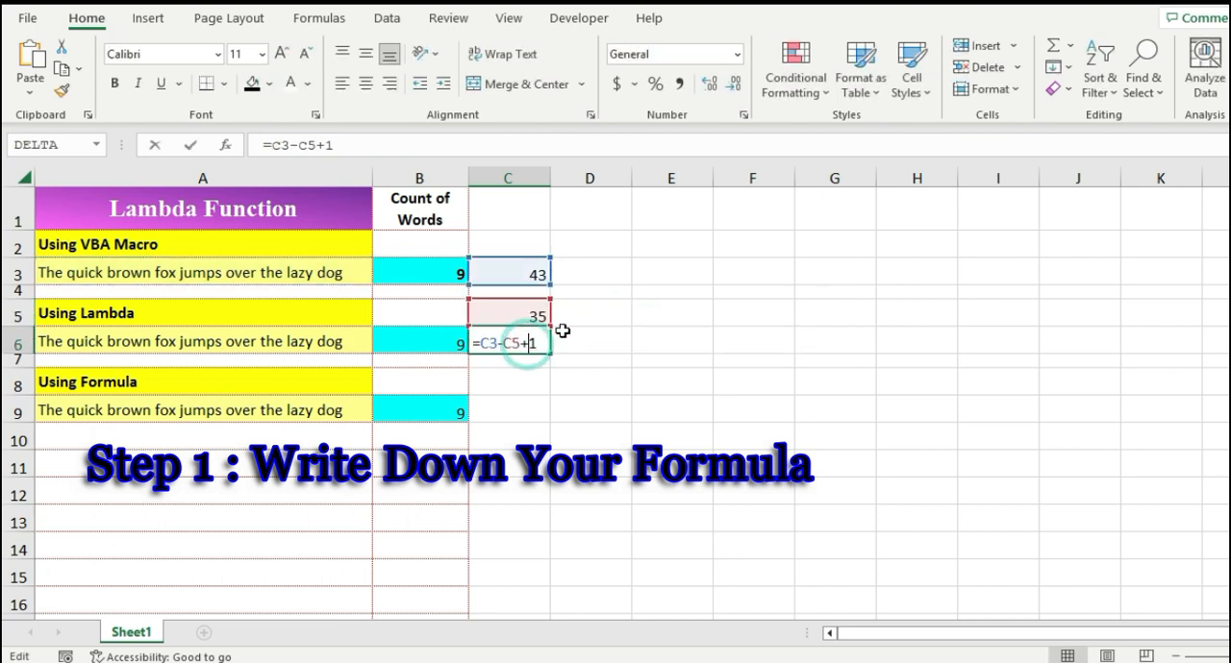
pyautogui.moveTo(482, 344); pyautogui.dragTo(524, 345)
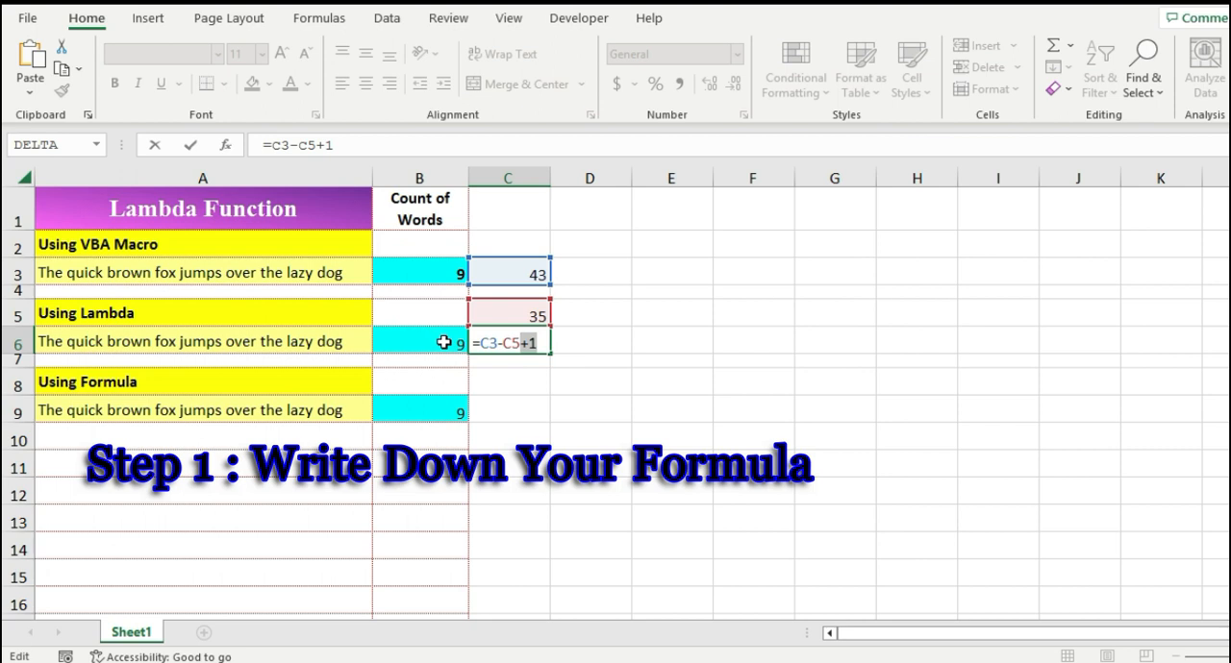
pyautogui.hotkey('ctrl', 'Return')
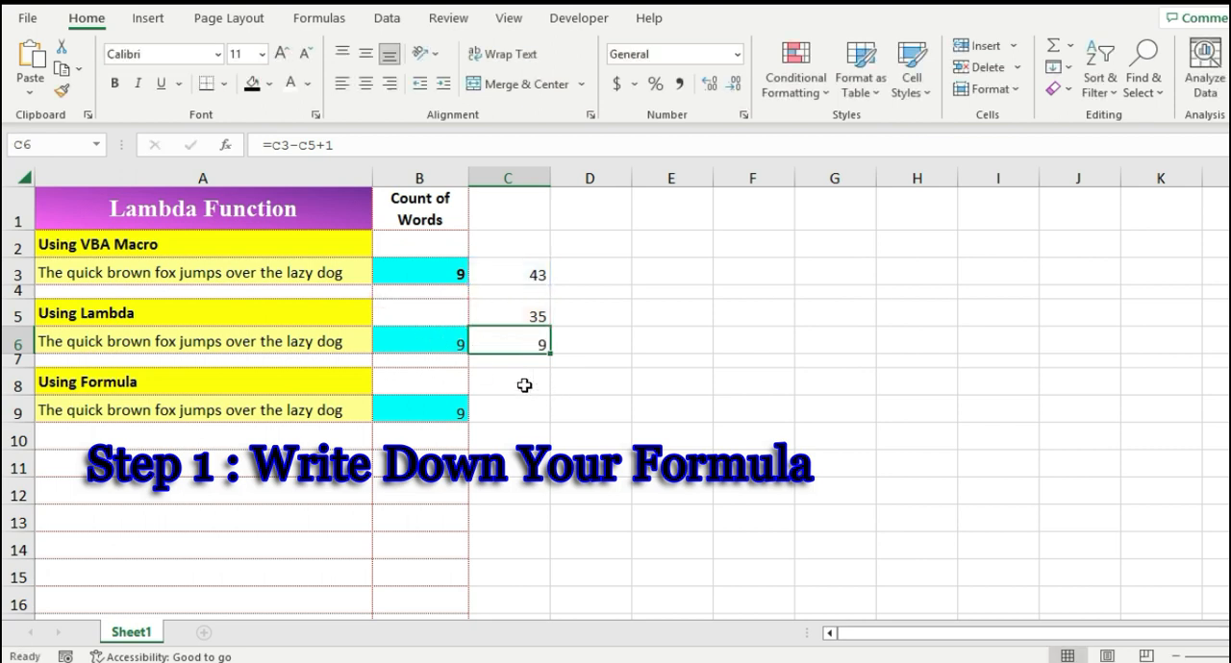
# Step: Delete the helper formulas in cells C3 through C6
pyautogui.moveTo(514, 277); pyautogui.dragTo(501, 346)
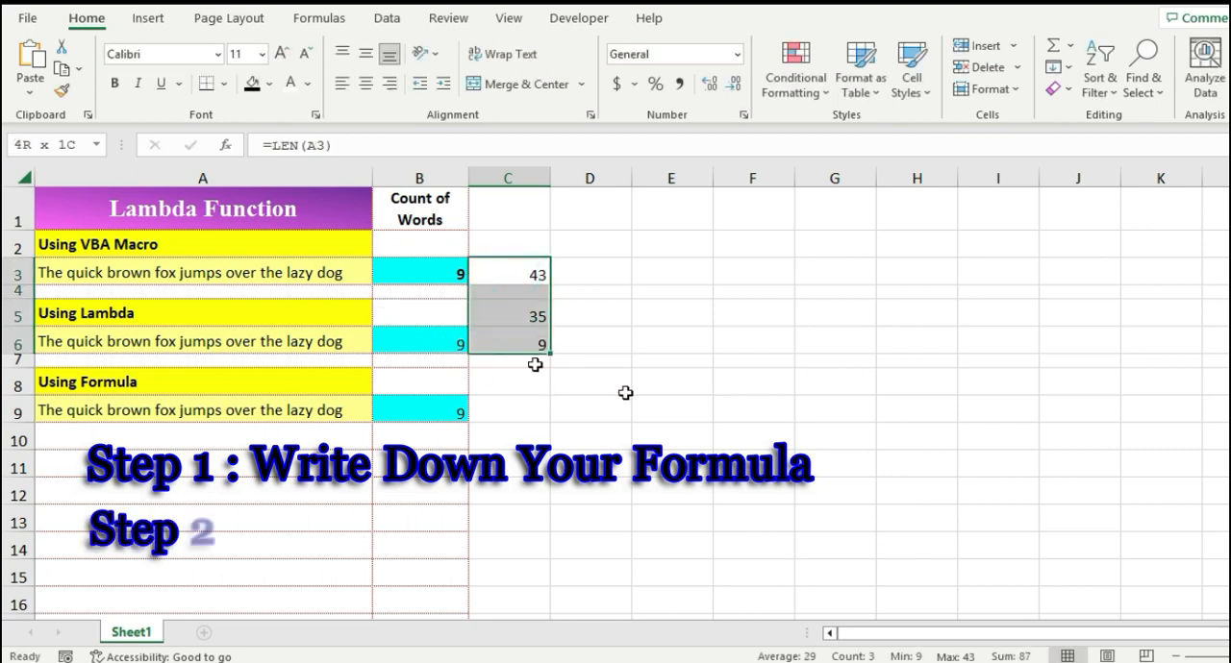
pyautogui.press('Delete')
pyautogui.click(504, 272)
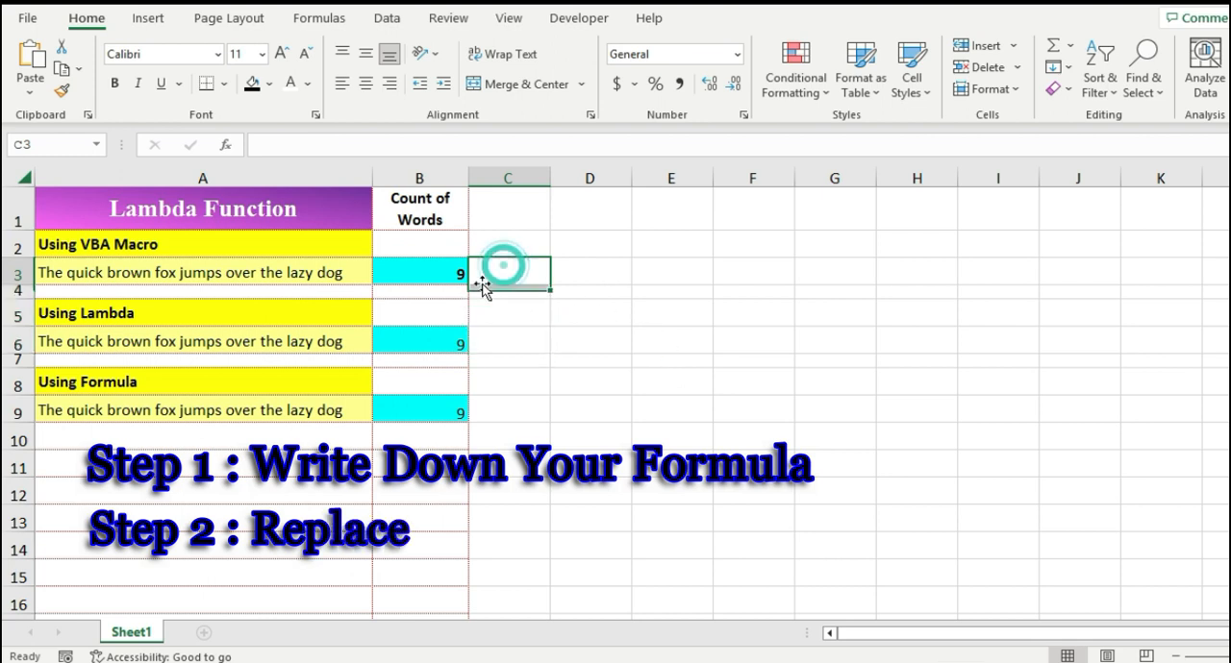
# Step: Examine the A9 cell references inside B9's word-count formula
pyautogui.click(414, 414)
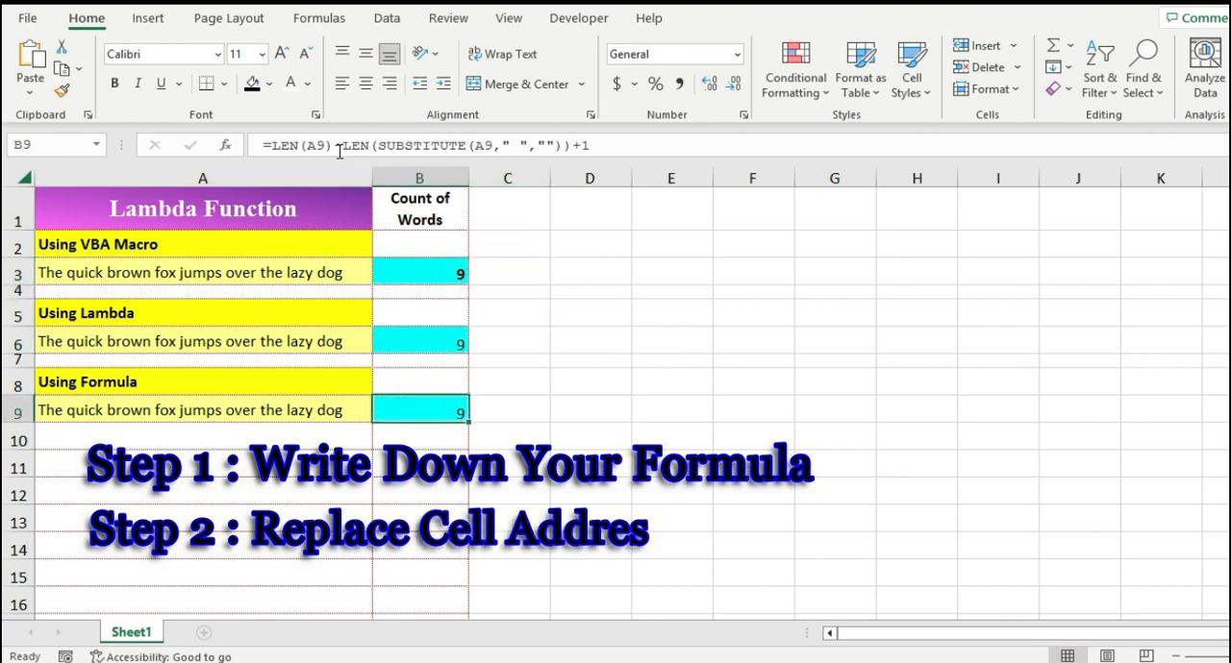
pyautogui.click(310, 145)
pyautogui.doubleClick(314, 144)
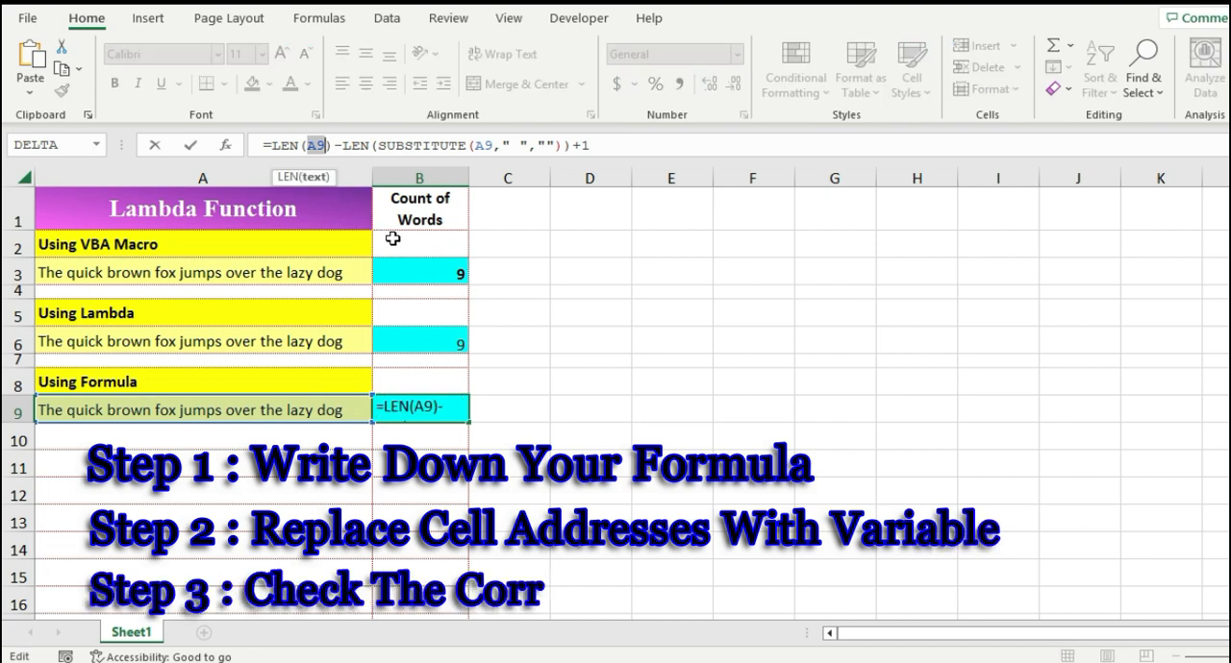
pyautogui.press('Escape')
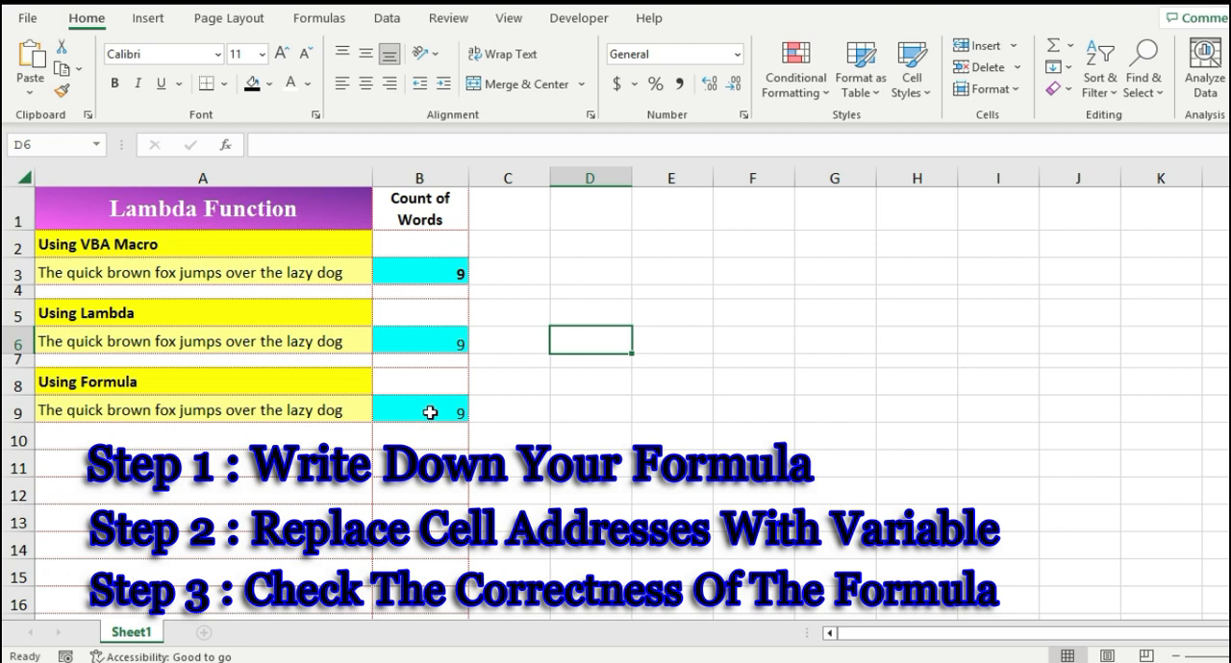
pyautogui.click(430, 412)
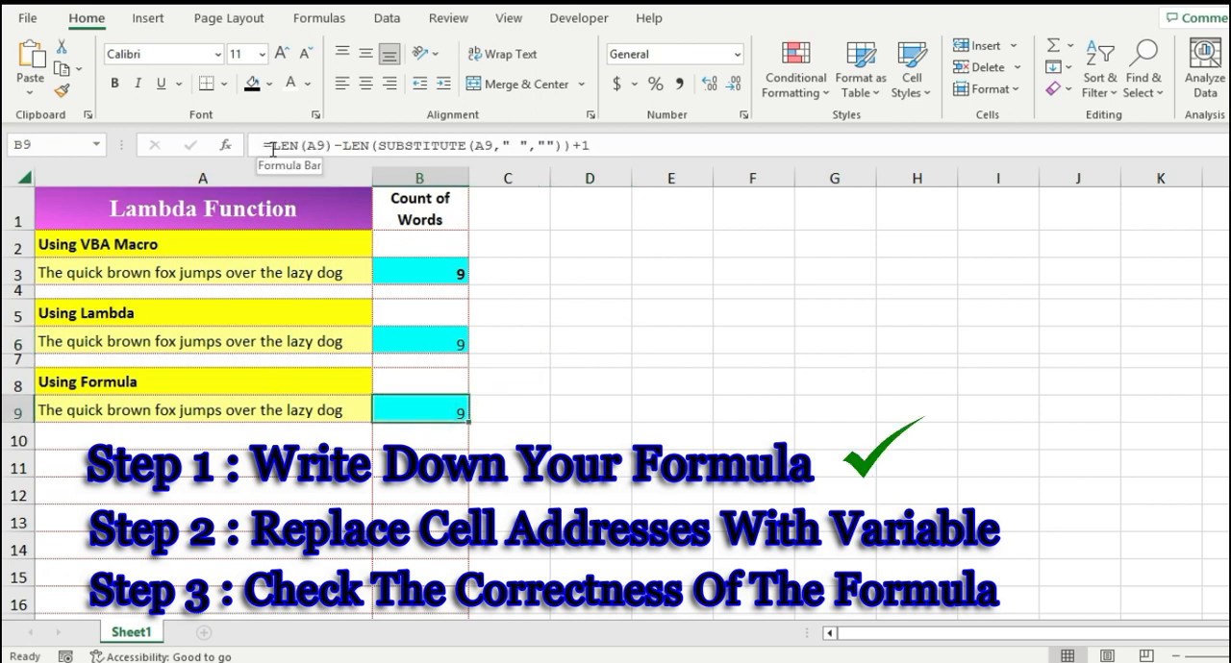
# Step: Highlight both A9 references in B9's word-count formula and exit editing without changes
pyautogui.click(308, 146)
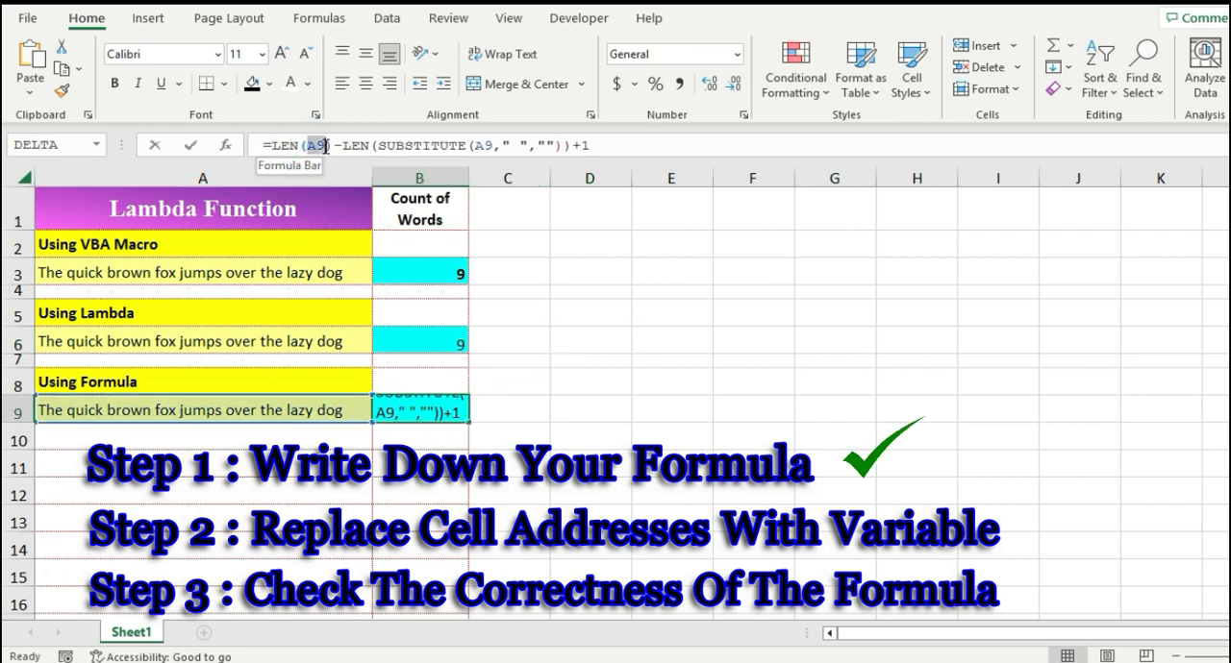
pyautogui.moveTo(308, 146); pyautogui.dragTo(326, 146)
pyautogui.moveTo(475, 145); pyautogui.dragTo(492, 145)
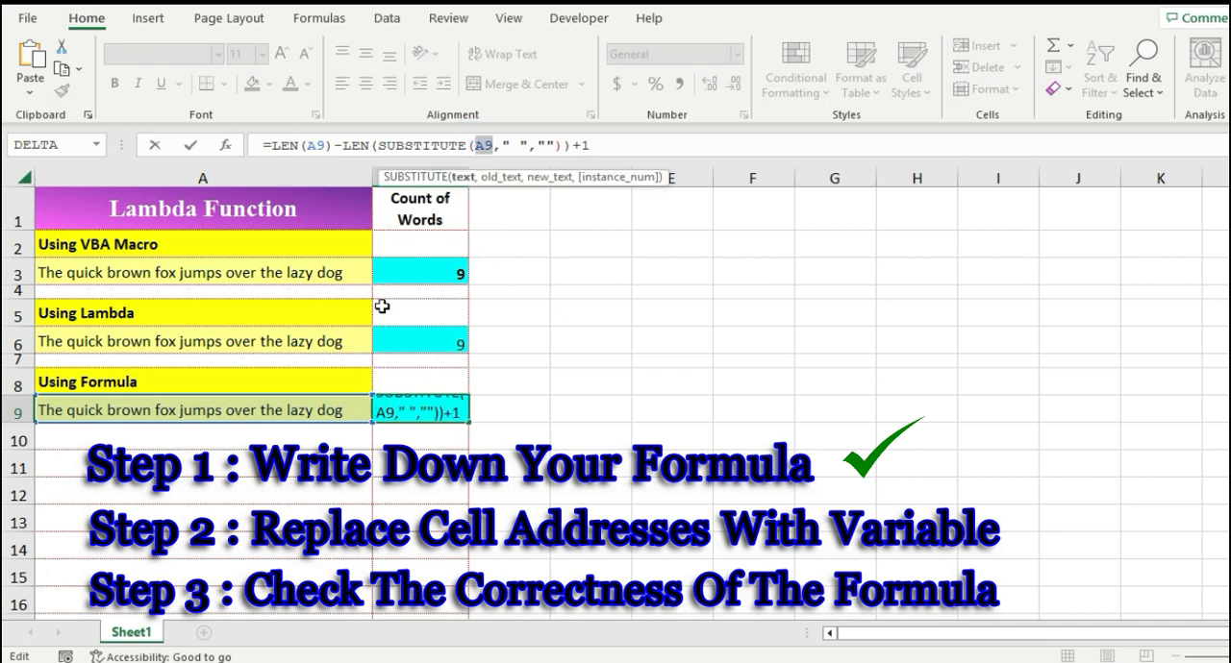
pyautogui.press('Escape')
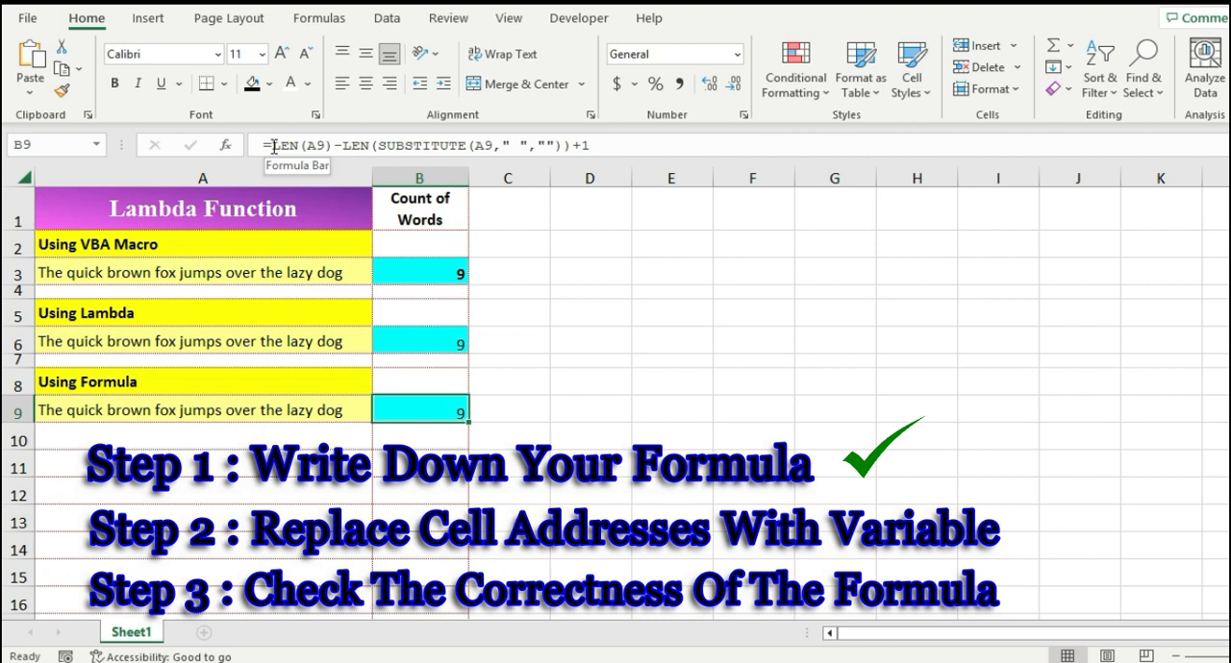
# Step: In D5, start a LAMBDA formula and paste the copied word-count formula inside it
pyautogui.click(594, 311)
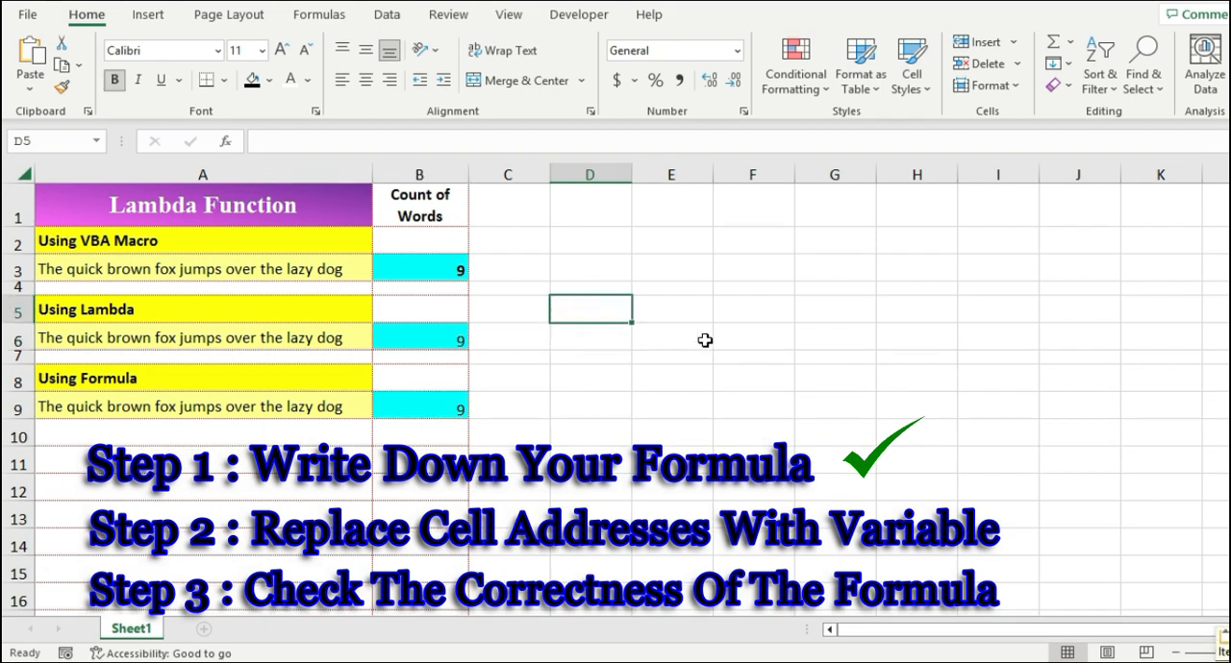
pyautogui.write('=lamb')
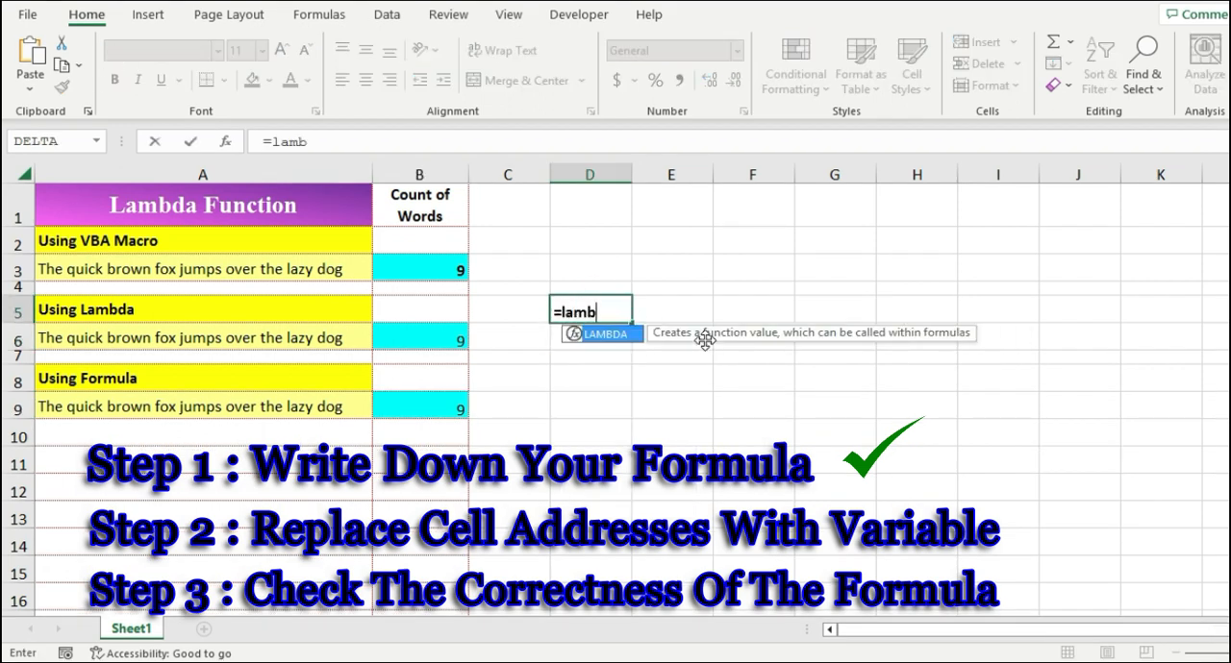
pyautogui.press('Tab')
pyautogui.hotkey('ctrl', 'v')
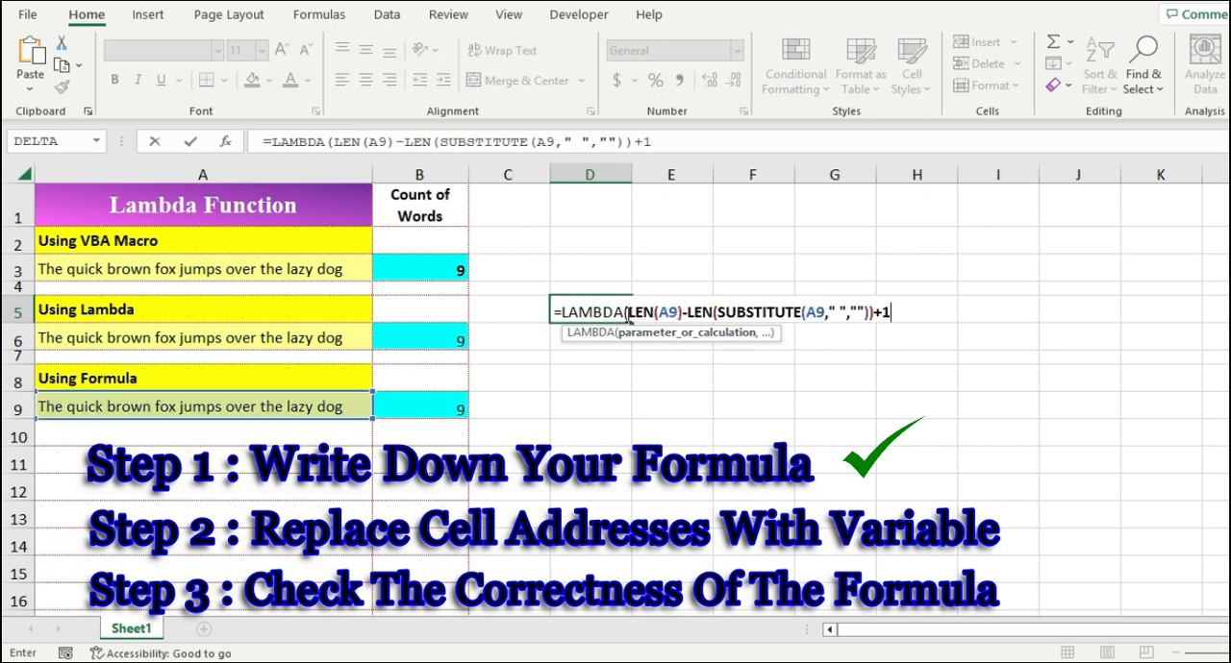
# Step: Replace both A9 references with the variable A and declare A as the LAMBDA's first parameter
pyautogui.click(628, 312)
pyautogui.click(680, 312)
pyautogui.press('BackSpace')
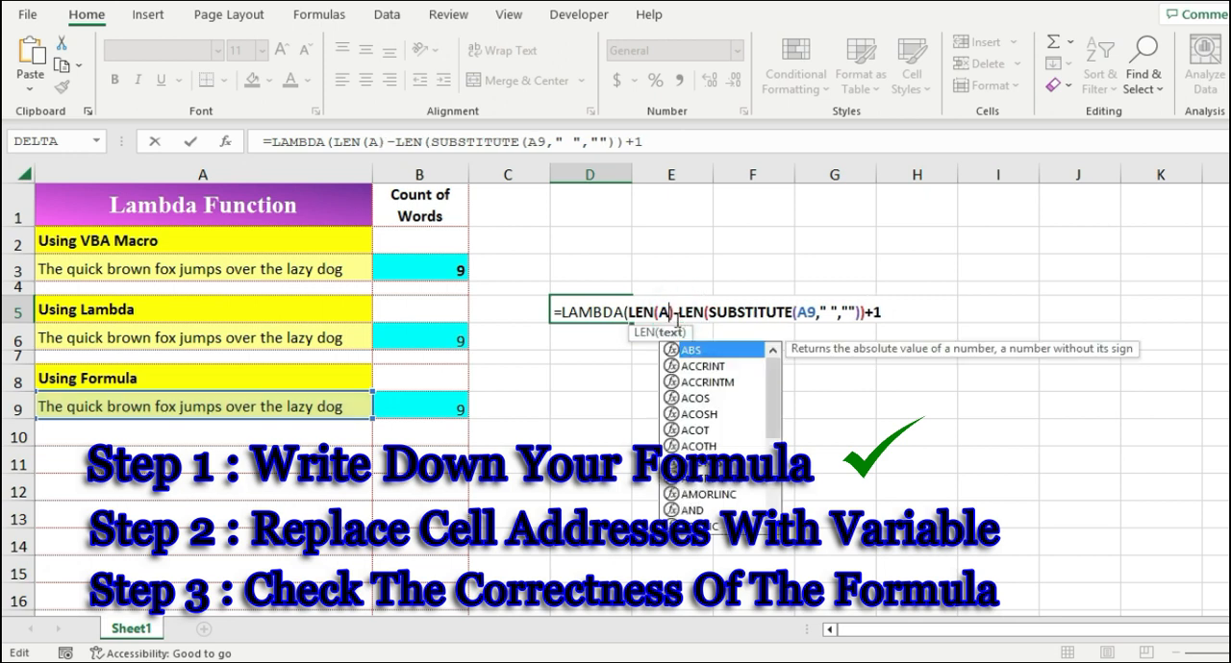
pyautogui.click(803, 313)
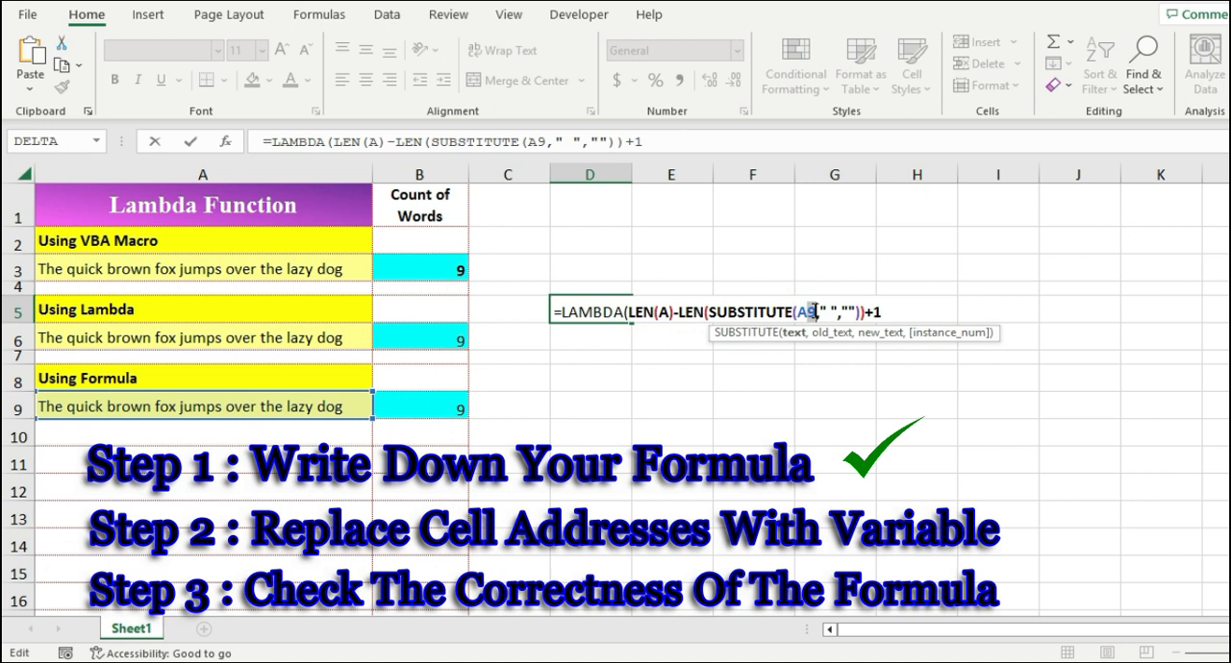
pyautogui.press('BackSpace')
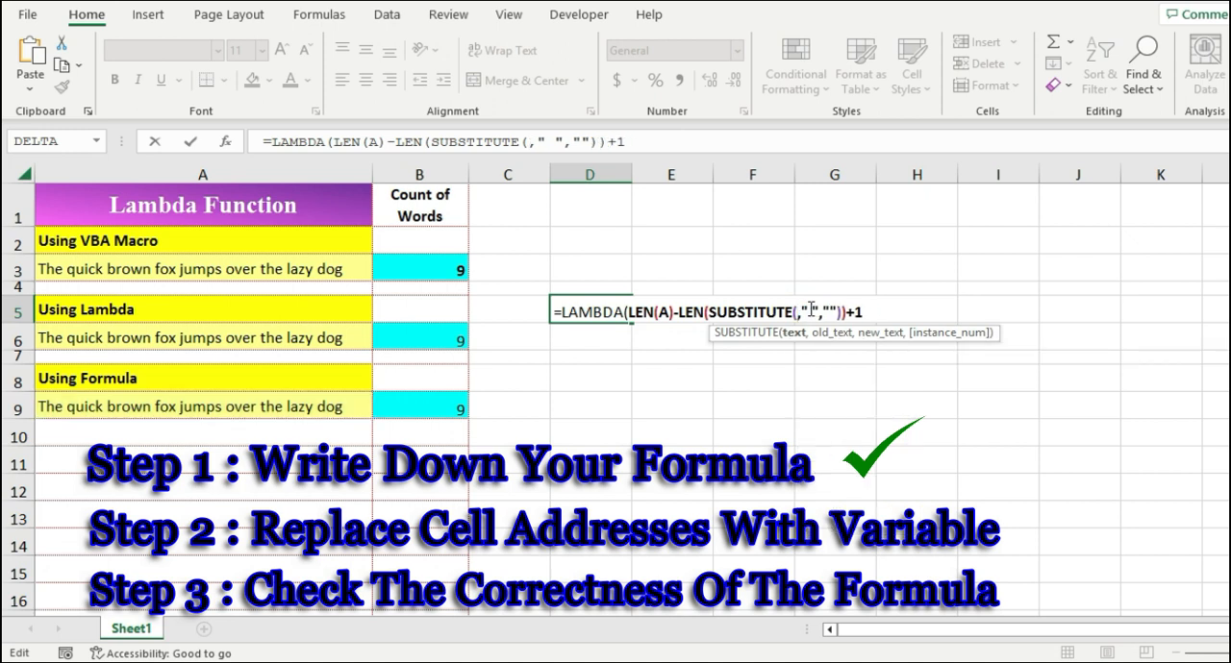
pyautogui.write('A')
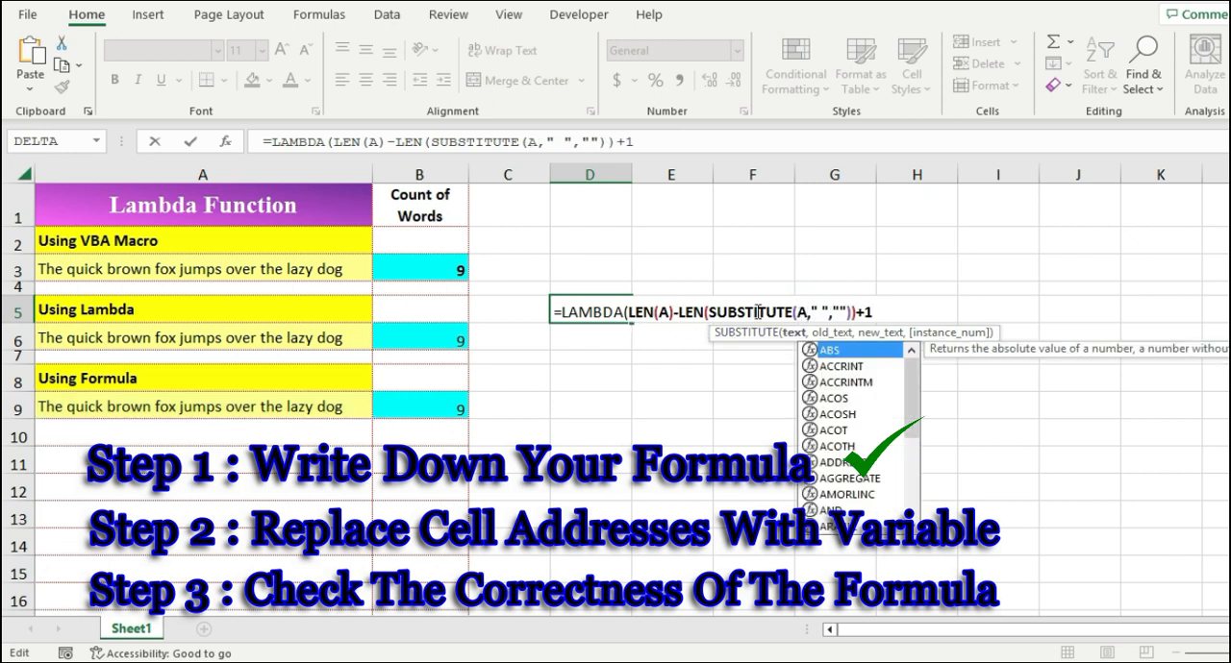
pyautogui.click(625, 313)
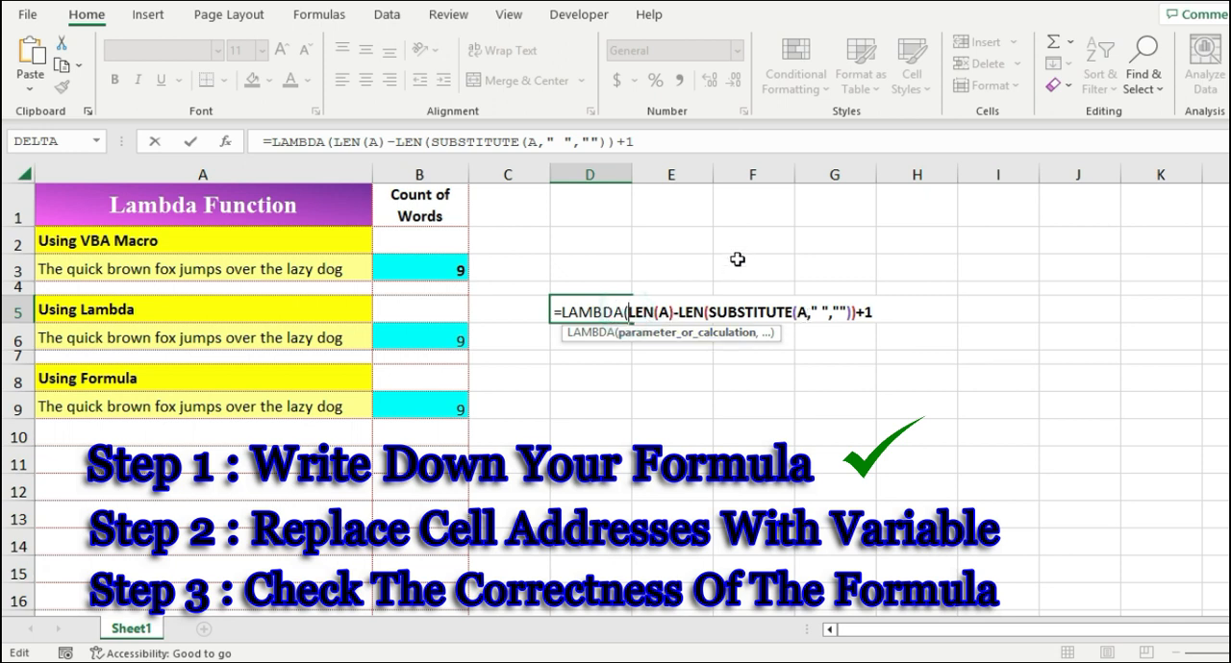
pyautogui.write('A')
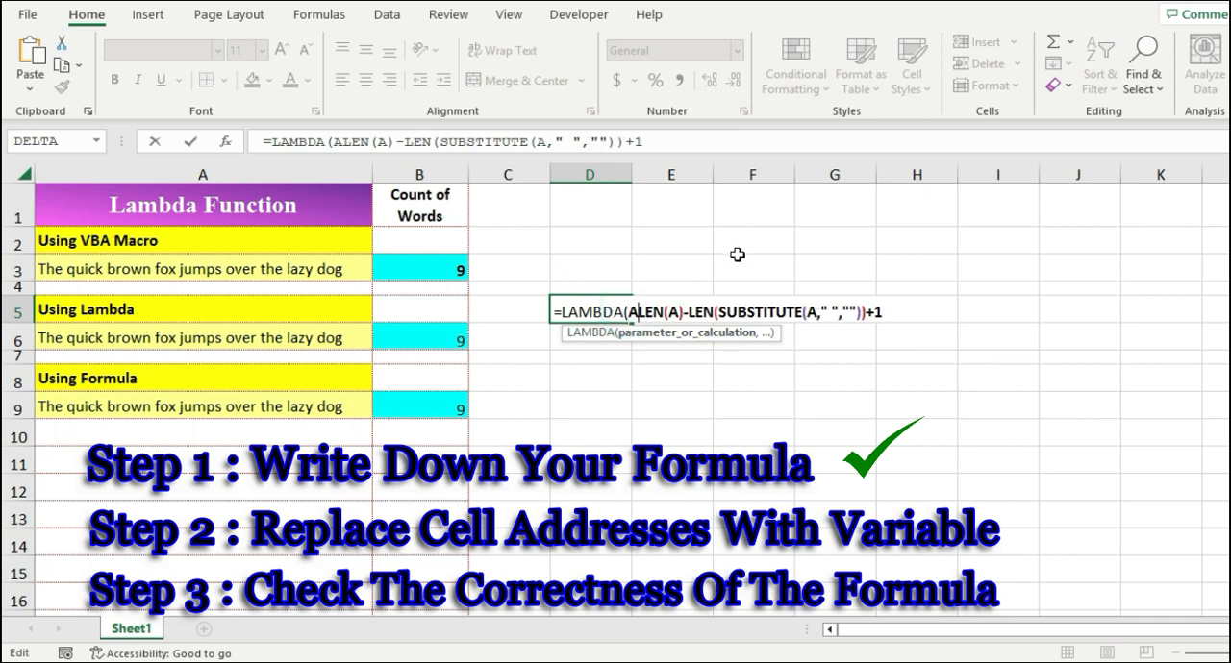
pyautogui.write(',')
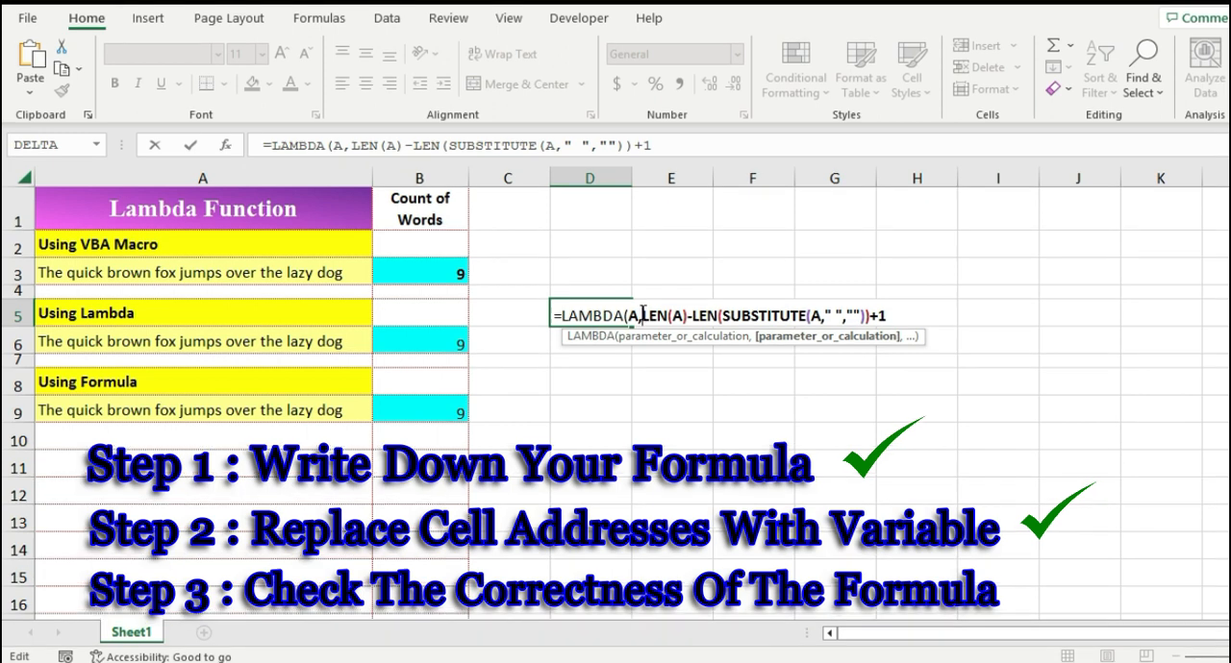
# Step: Enter the LAMBDA formula in D5, accepting the suggested closing-parenthesis correction
pyautogui.click(704, 145)
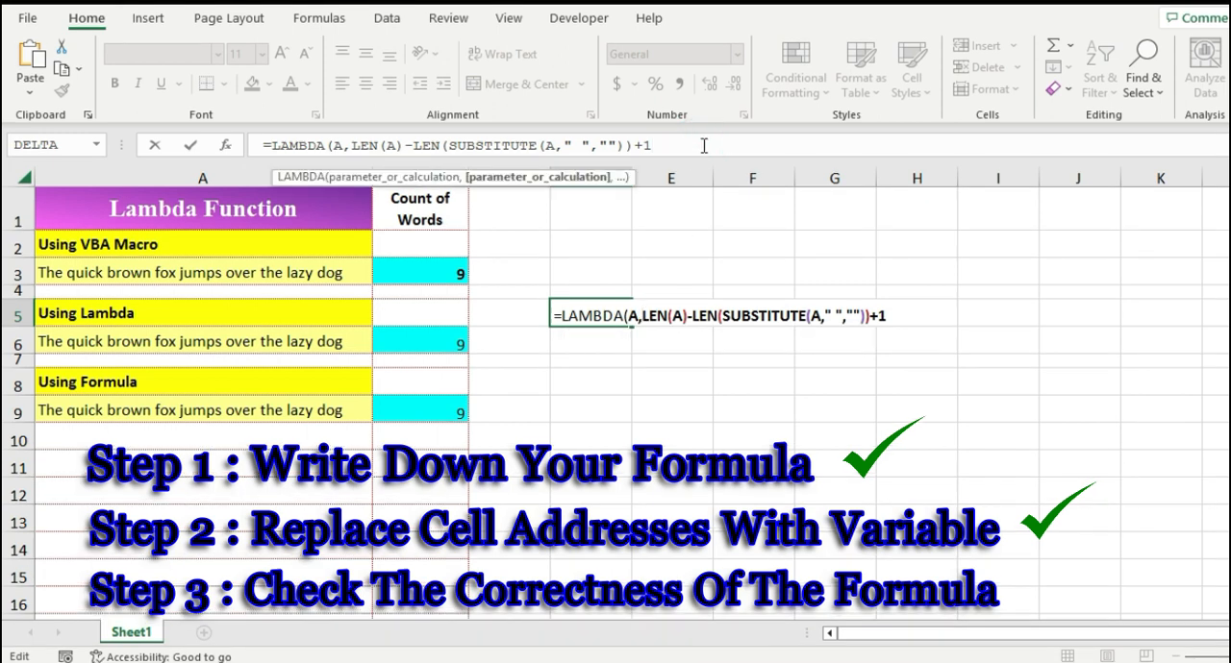
pyautogui.press('Return')
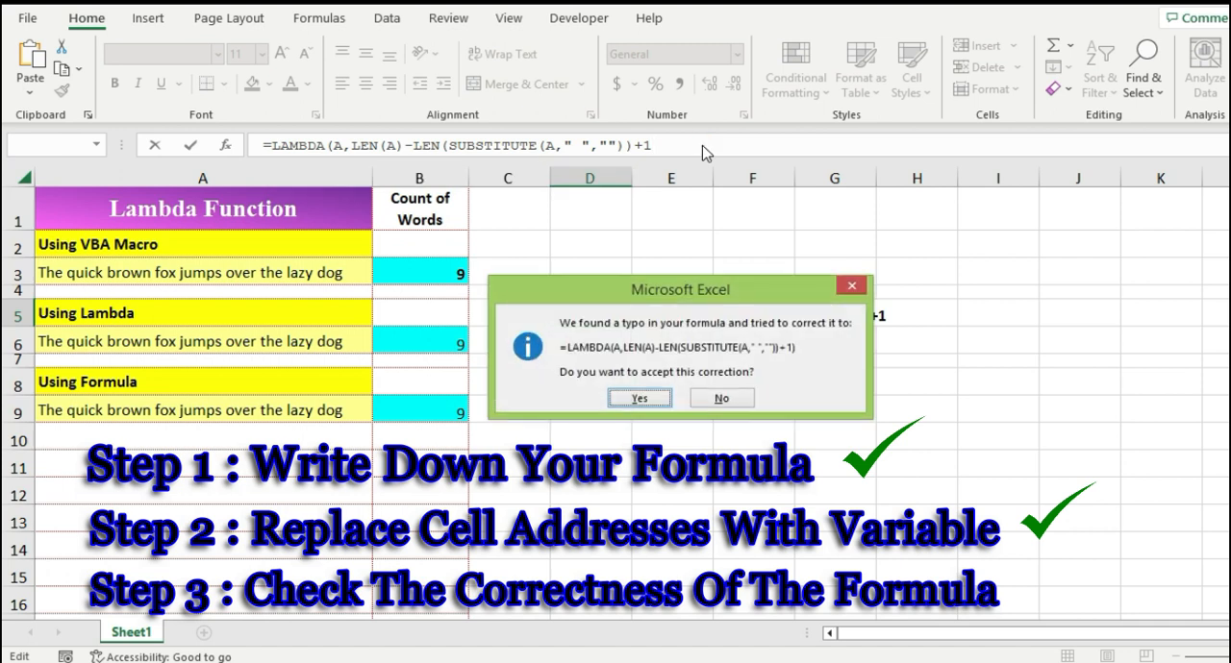
pyautogui.press('Return')
pyautogui.press('Up')
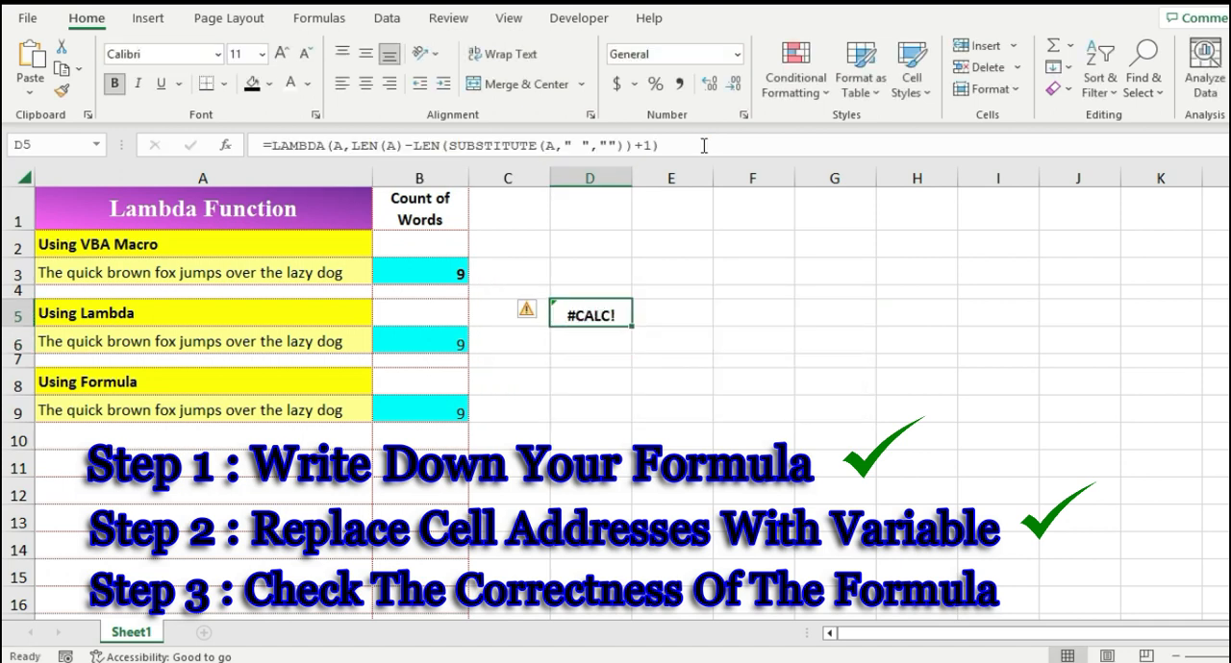
# Step: Test the LAMBDA by appending (A6) as its argument in D5's formula
pyautogui.click(703, 146)
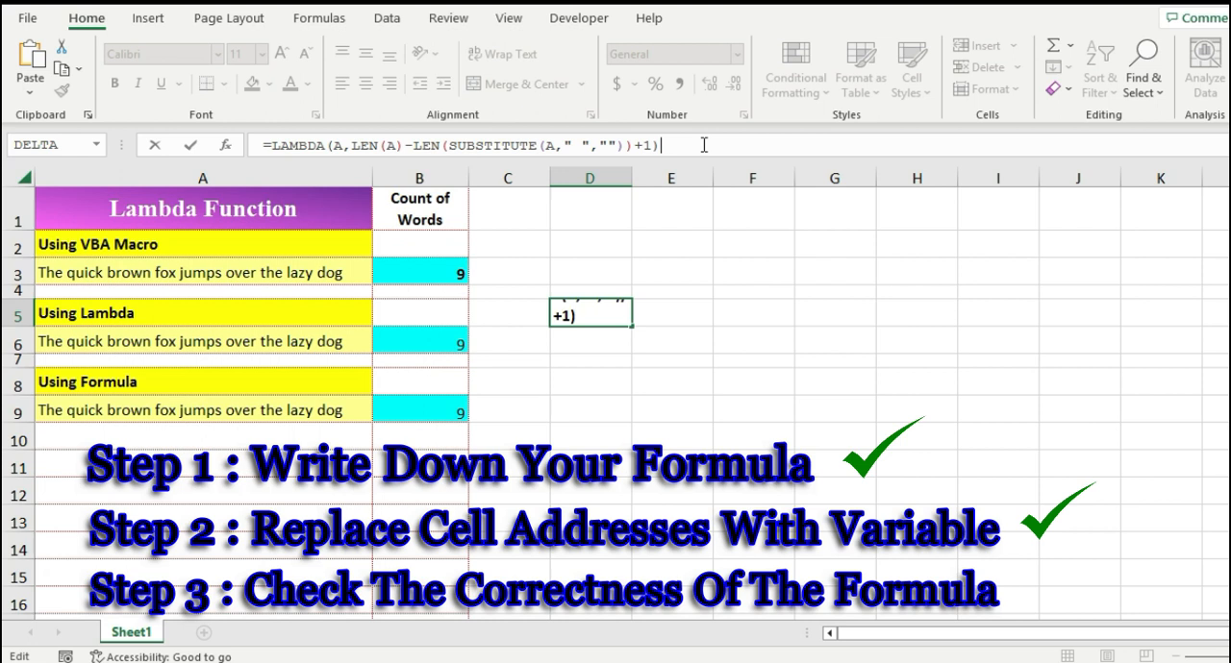
pyautogui.write('(')
pyautogui.click(354, 342)
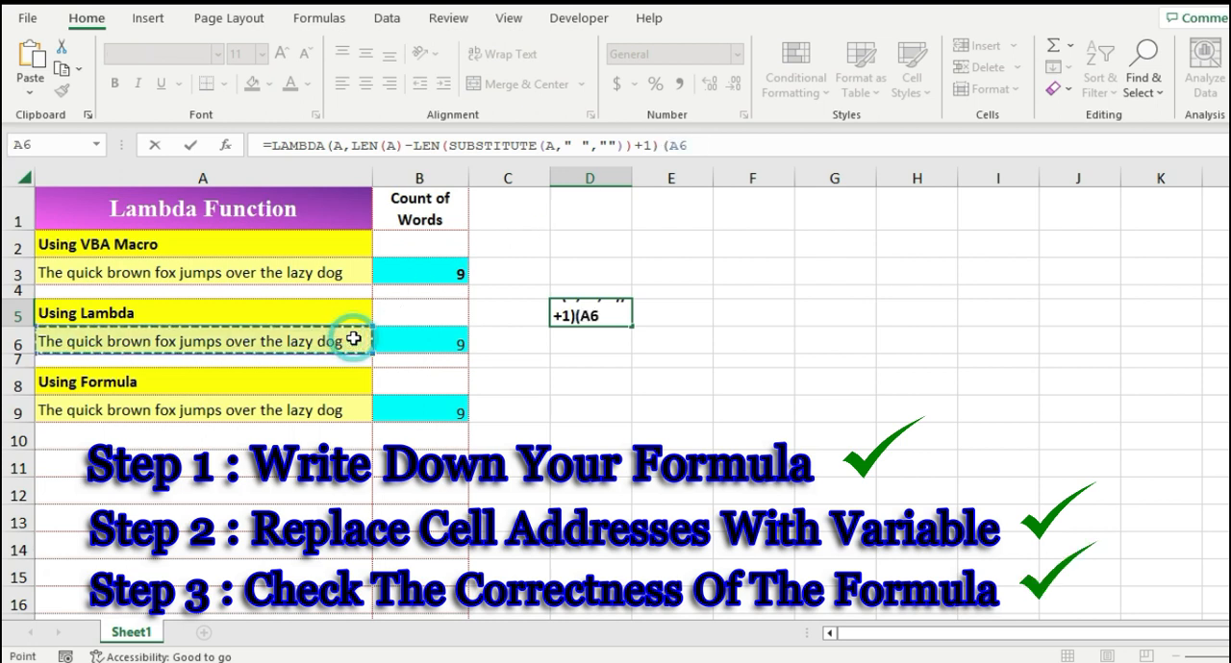
pyautogui.write(')')
pyautogui.press('Return')
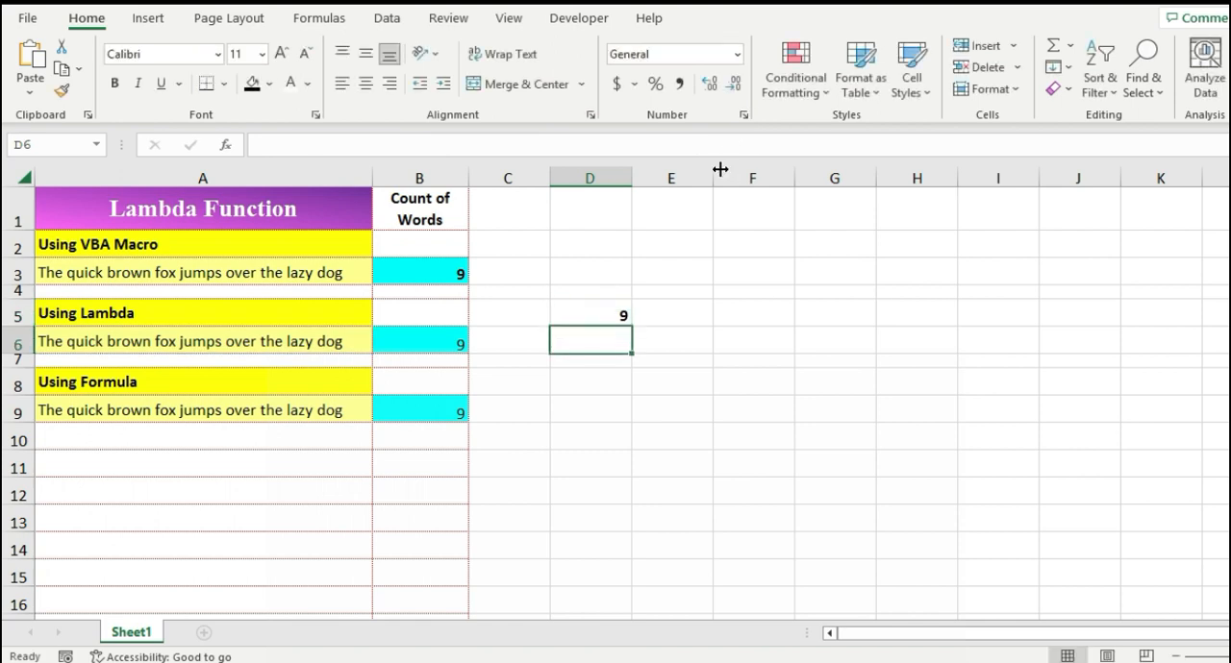
# Step: Remove the (A6) test argument from D5's formula
pyautogui.click(626, 316)
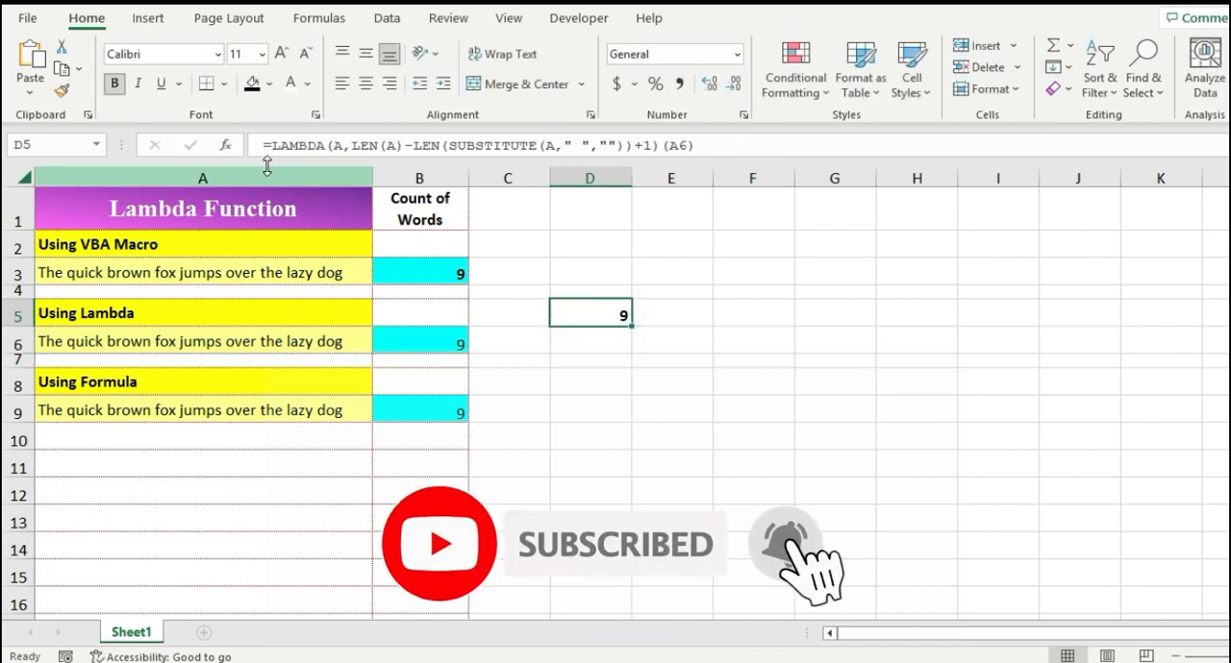
pyautogui.moveTo(272, 146); pyautogui.dragTo(239, 147)
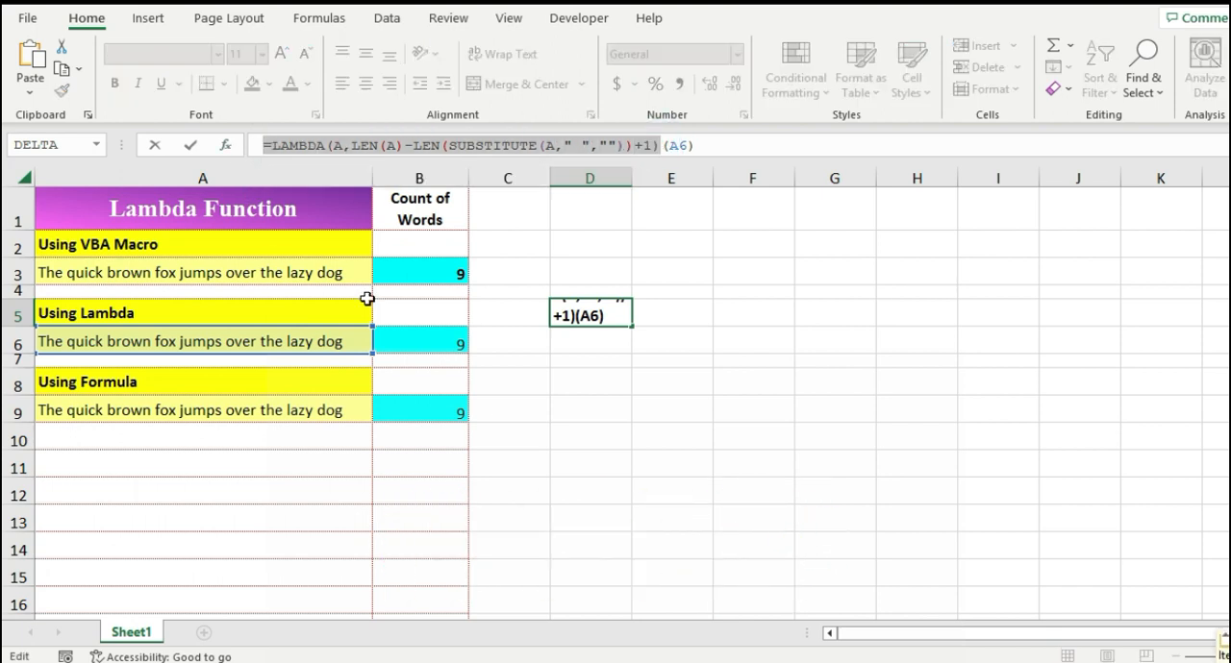
pyautogui.press('BackSpace')
pyautogui.press('BackSpace')
pyautogui.press('BackSpace')
pyautogui.press('BackSpace')
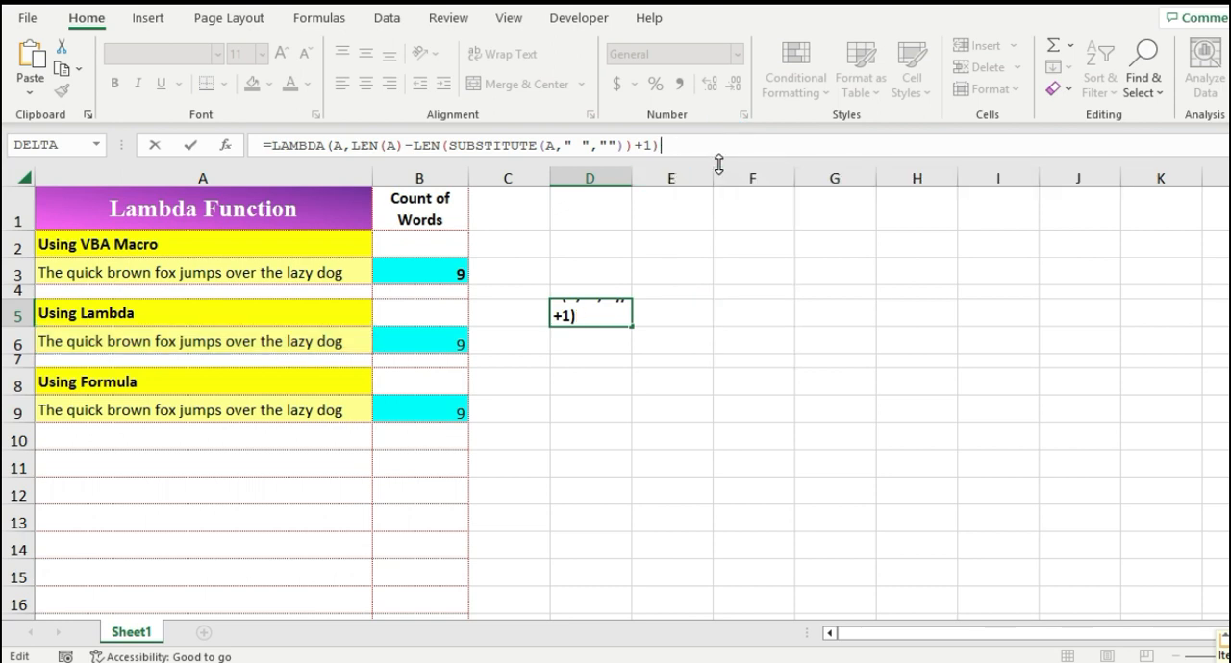
pyautogui.press('Return')
# Step: Copy the full LAMBDA formula text from D5
pyautogui.click(598, 315)
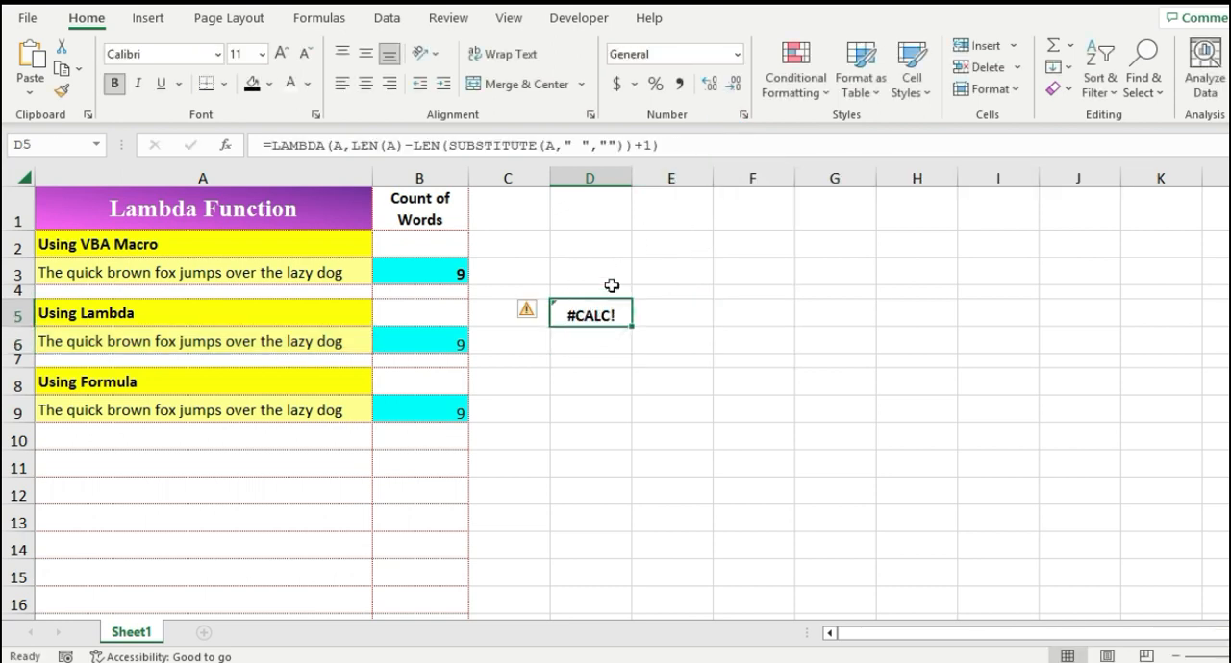
pyautogui.moveTo(700, 145); pyautogui.dragTo(228, 125)
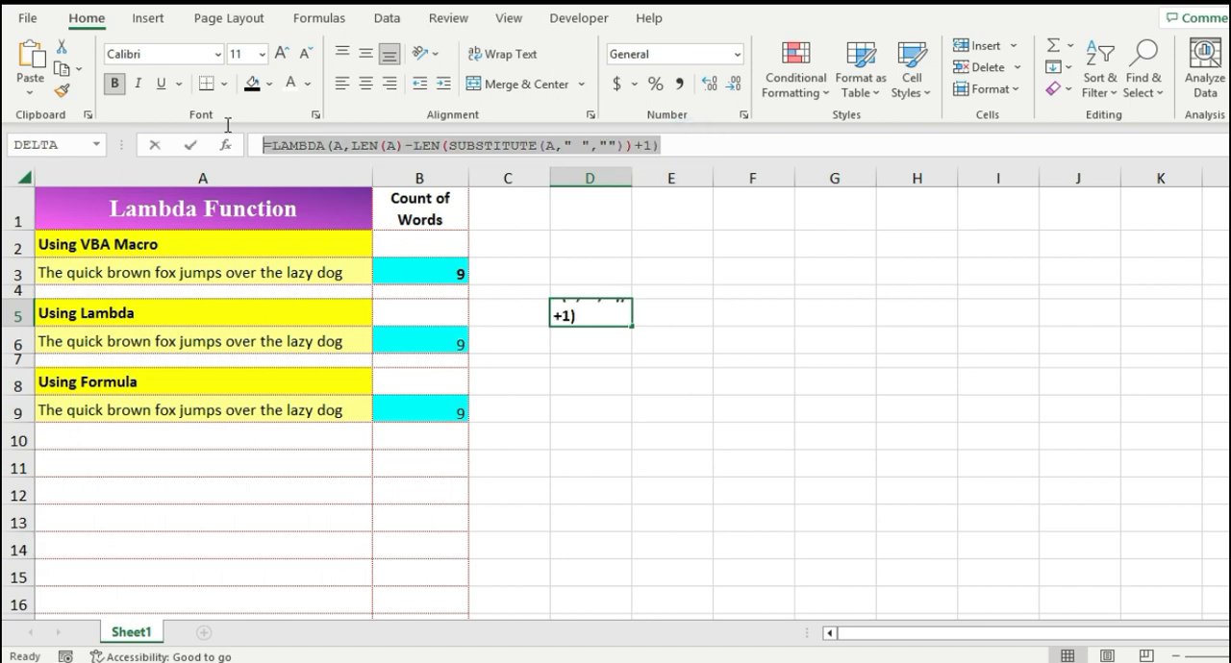
pyautogui.press('Tab')
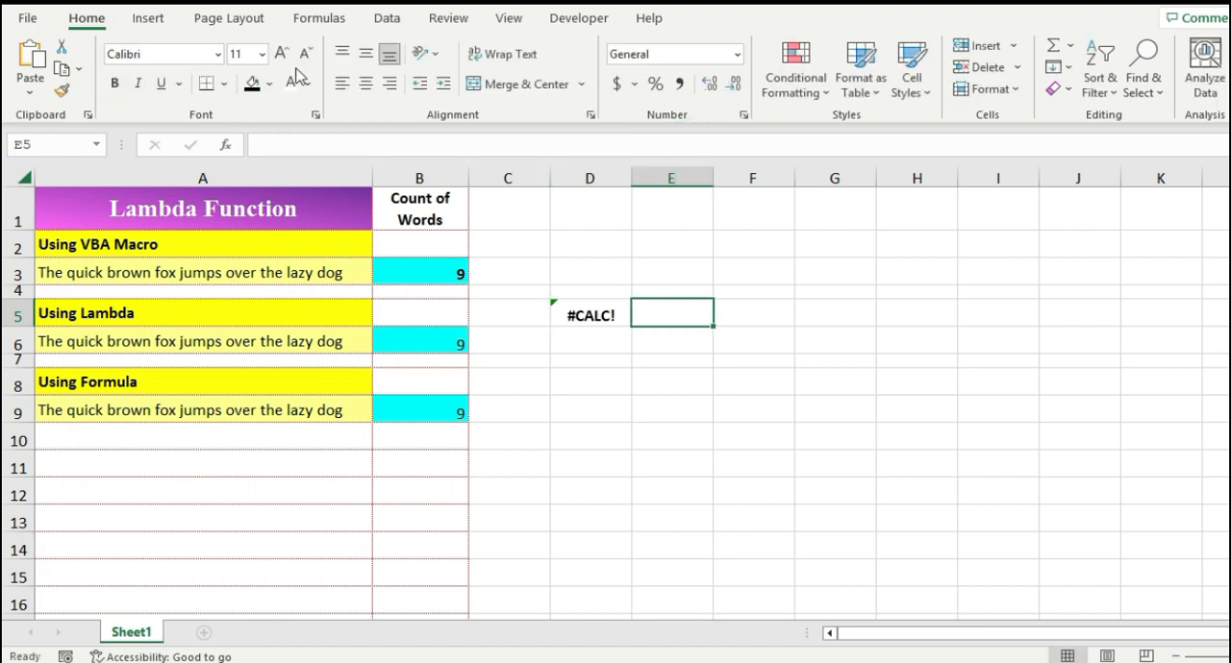
# Step: Define a new workbook name WC with comment Counting Words, referring to the pasted LAMBDA formula
pyautogui.click(321, 20)
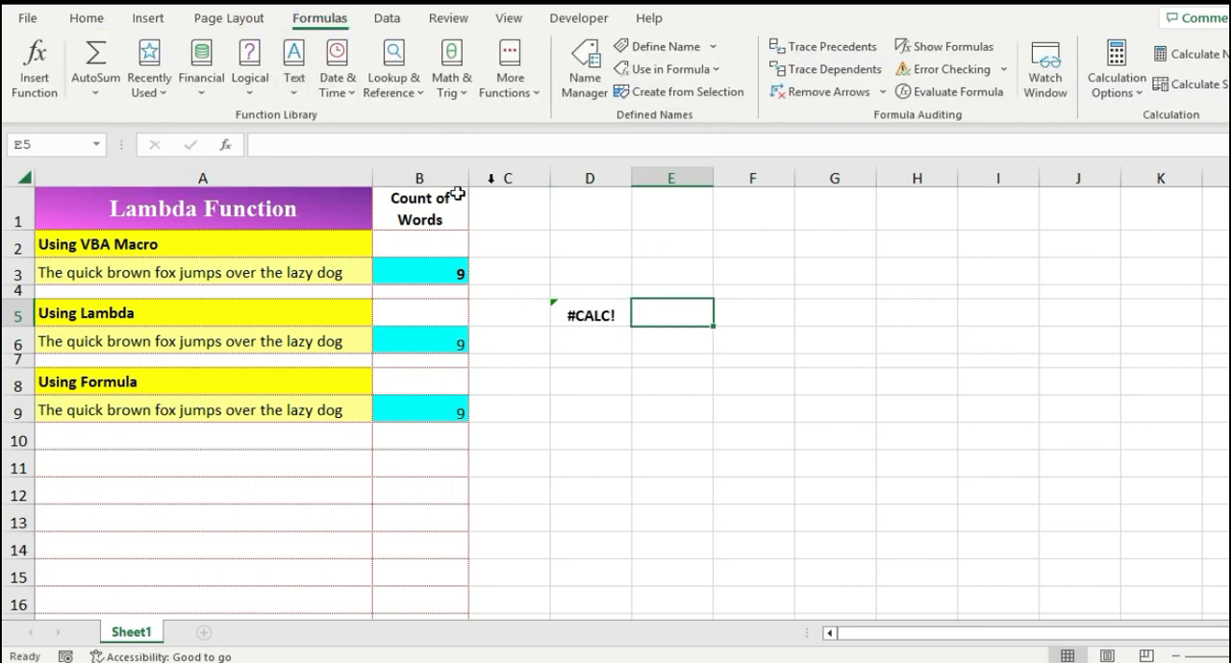
pyautogui.click(580, 93)
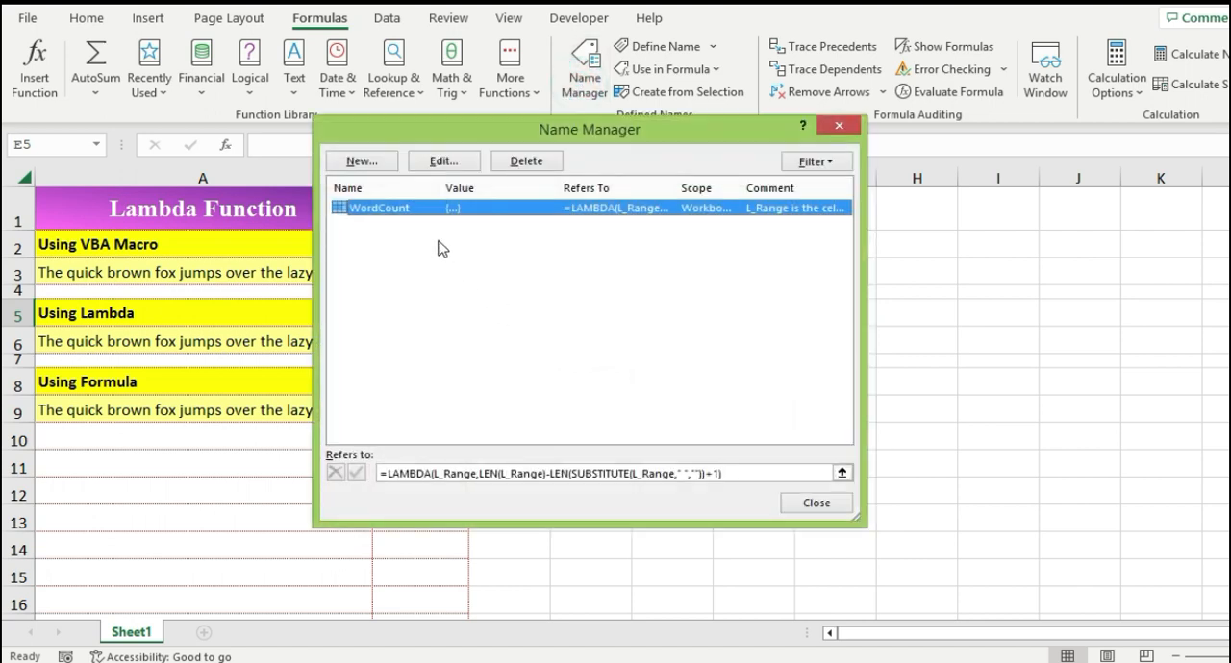
pyautogui.click(371, 162)
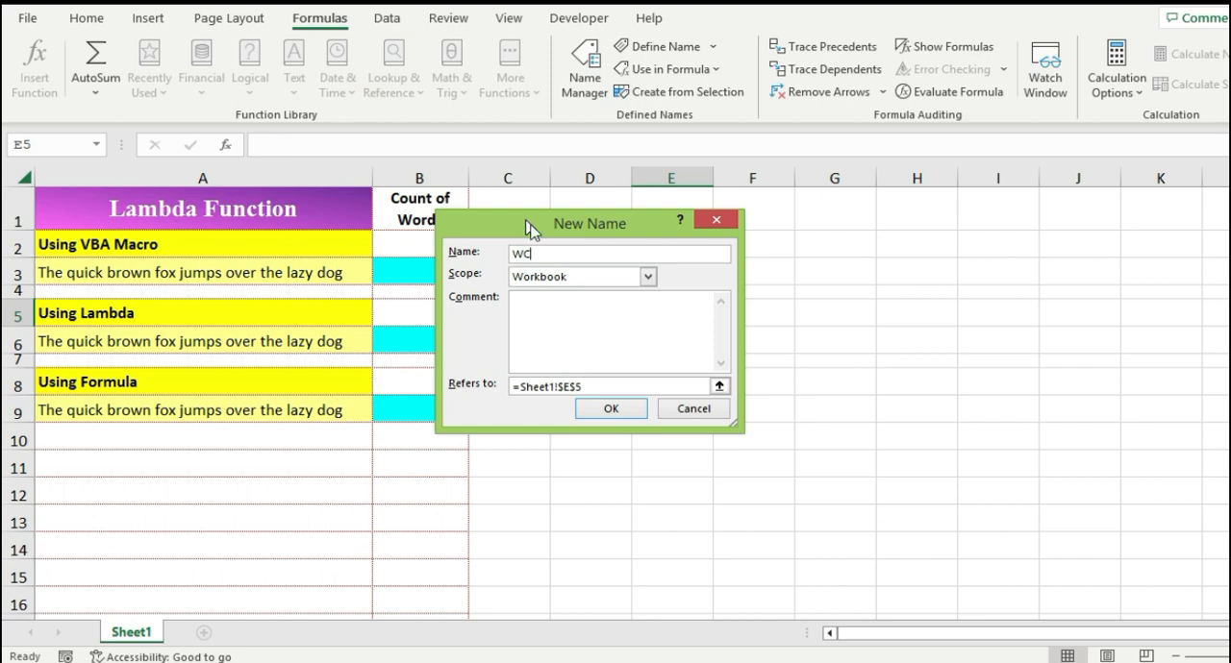
pyautogui.tripleClick(604, 385)
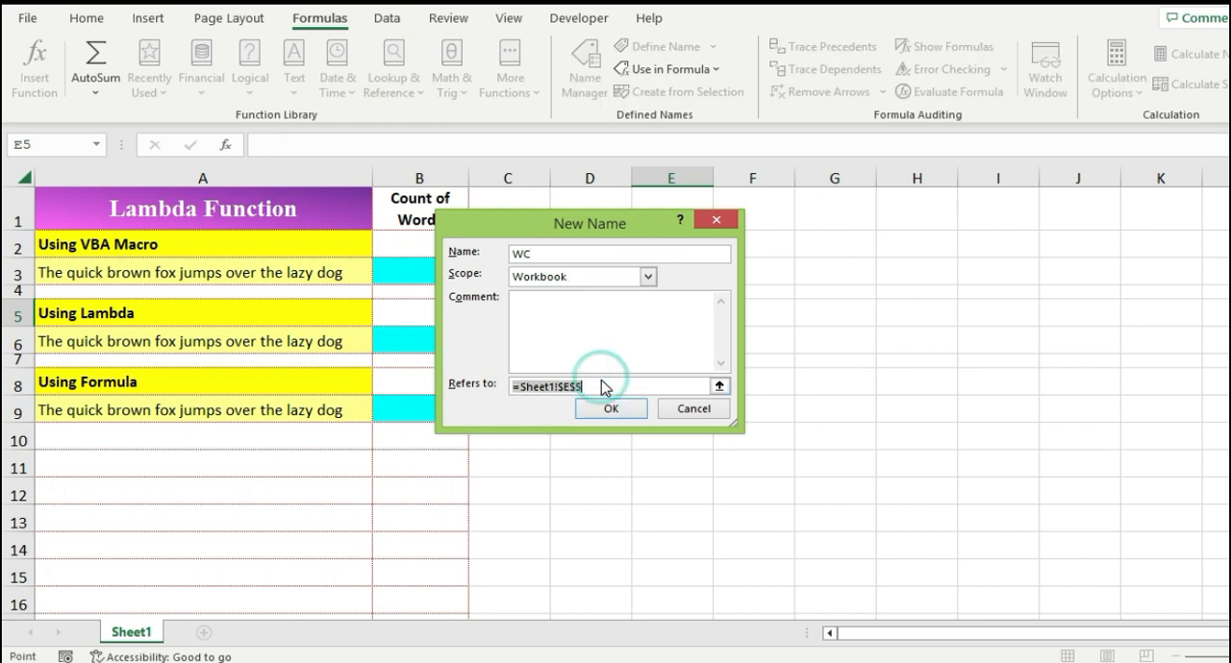
pyautogui.hotkey('ctrl', 'v')
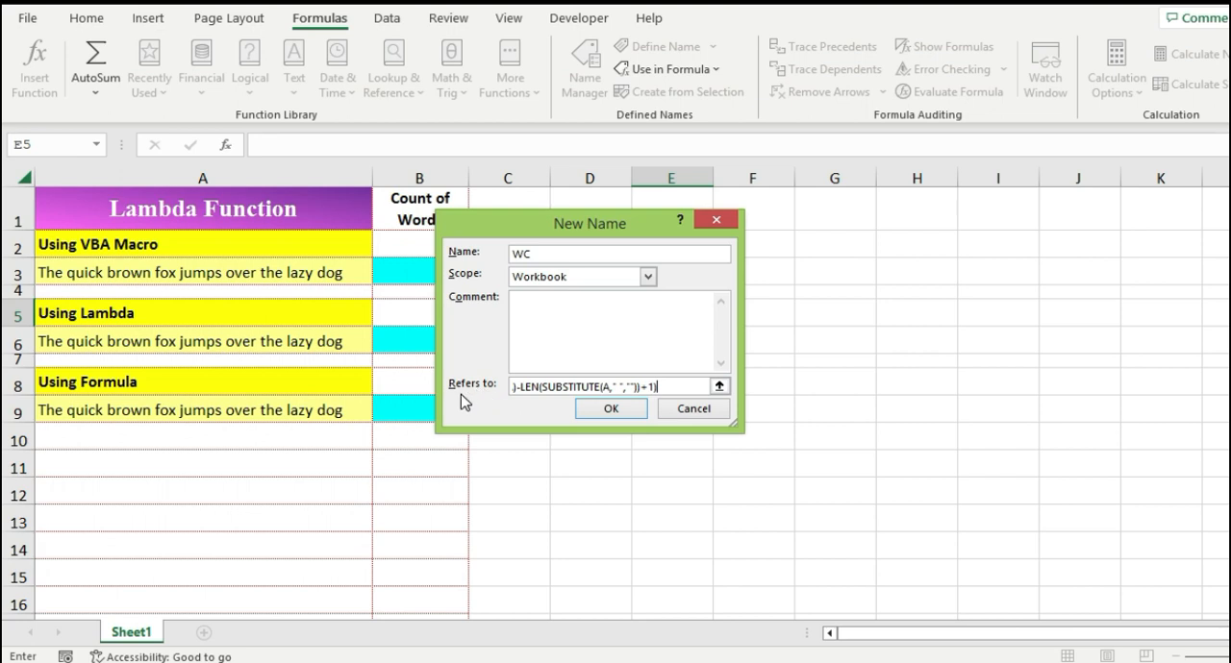
pyautogui.click(587, 306)
pyautogui.click(613, 412)
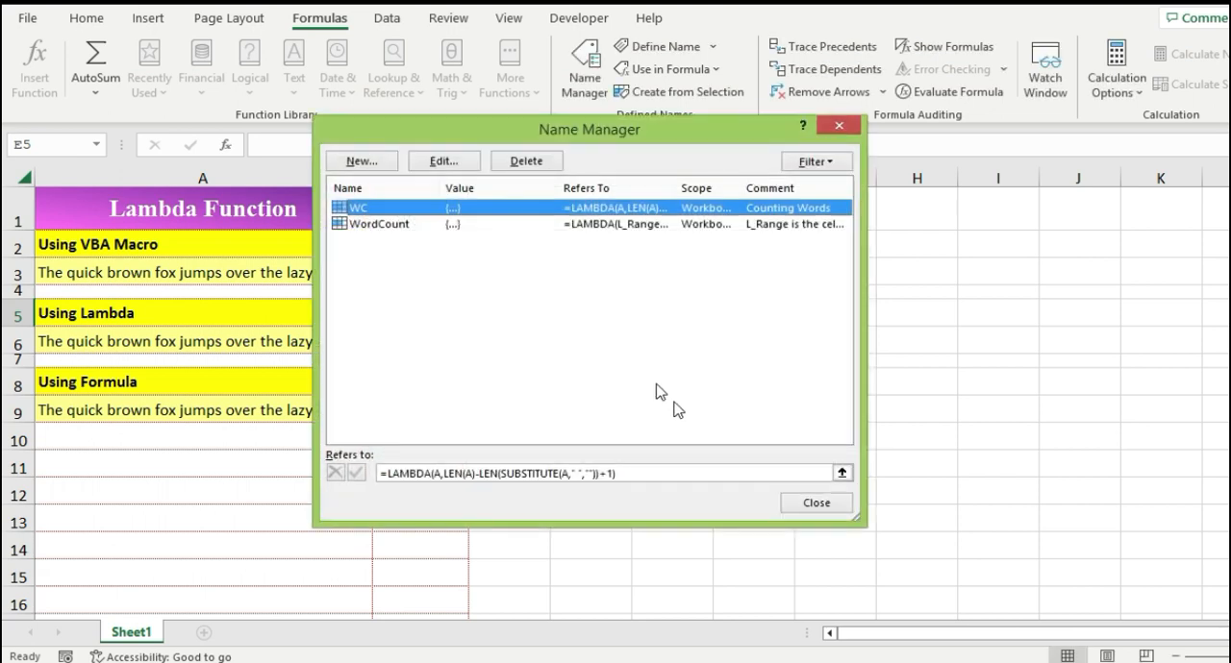
pyautogui.click(787, 509)
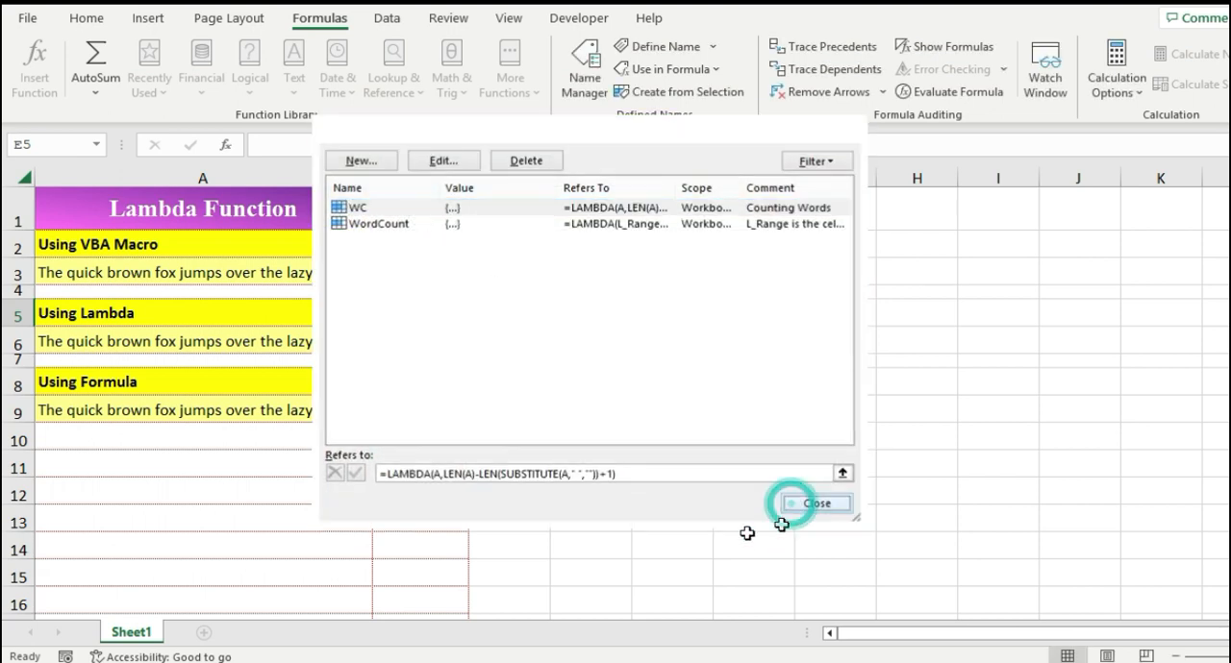
# Step: Close the name manager and clear the LAMBDA formula from D5
pyautogui.click(583, 317)
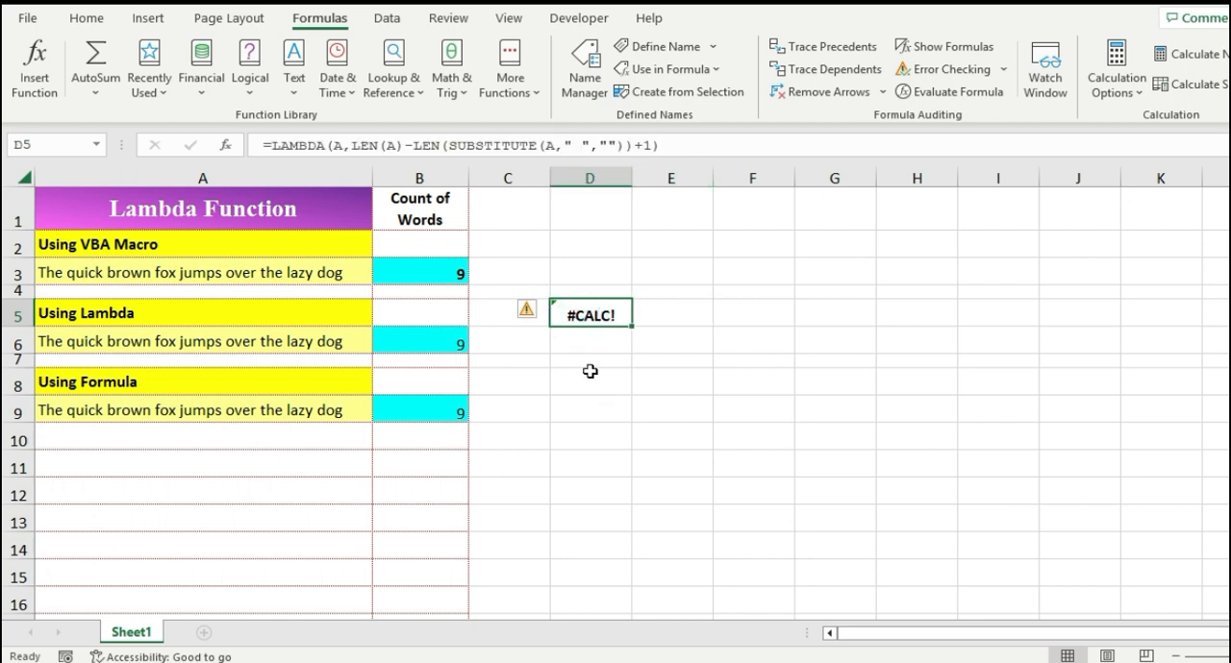
pyautogui.press('Delete')
# Step: Enter the sample text test test in cell A11
pyautogui.write('test t')
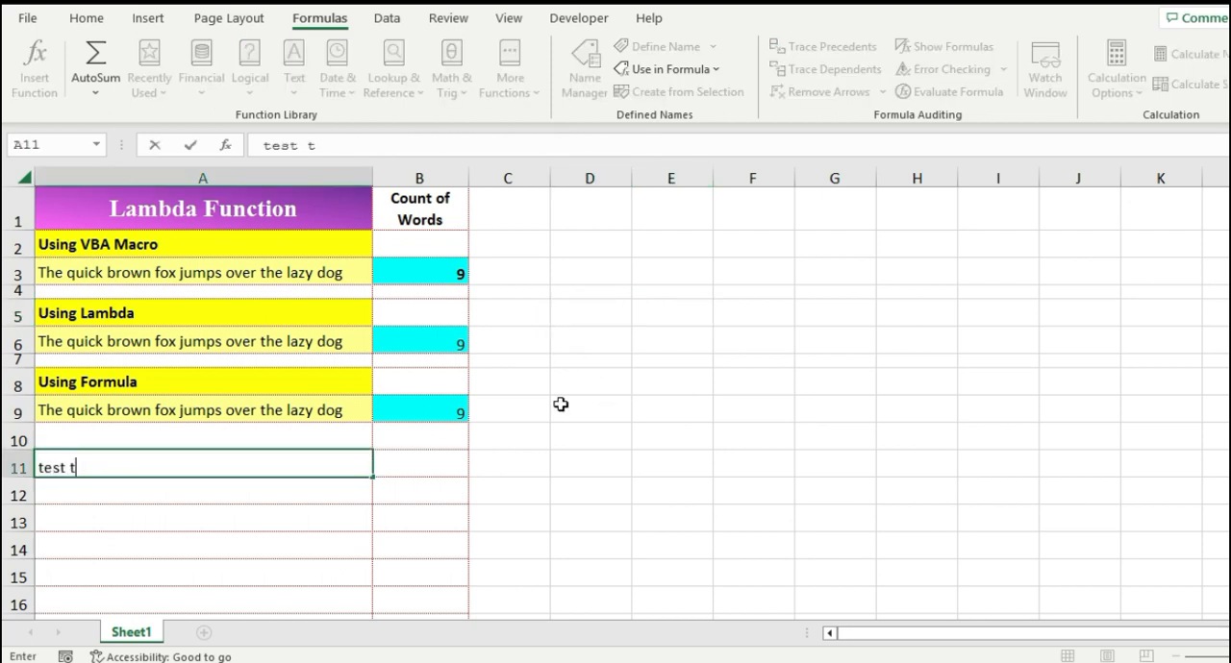
pyautogui.write('est')
pyautogui.press('Tab')
# Step: Enter a formula in B11 using the new WC function with A11 as its argument
pyautogui.write('=wc')
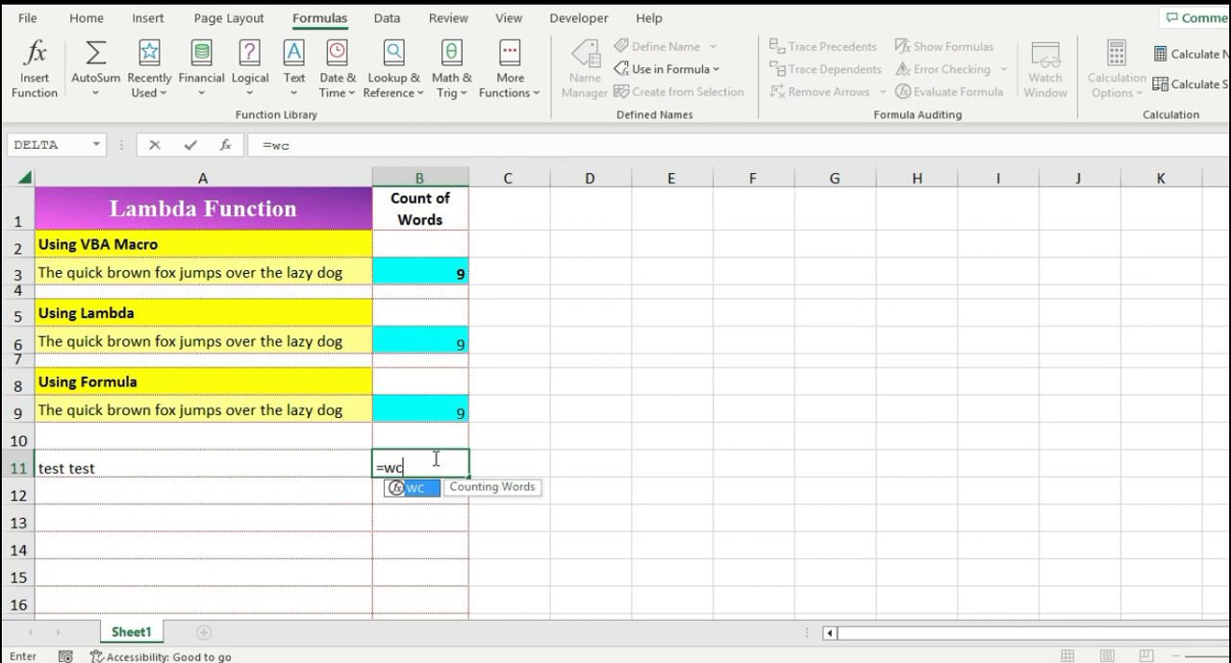
pyautogui.press('Tab')
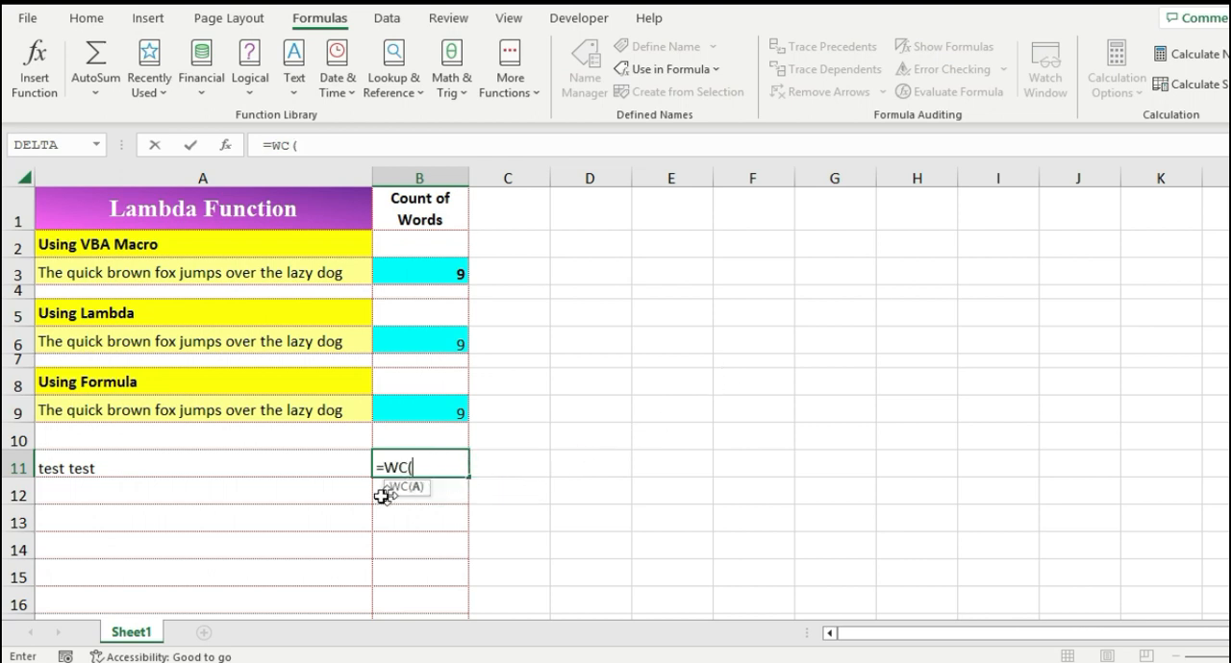
pyautogui.click(275, 468)
pyautogui.press('Return')
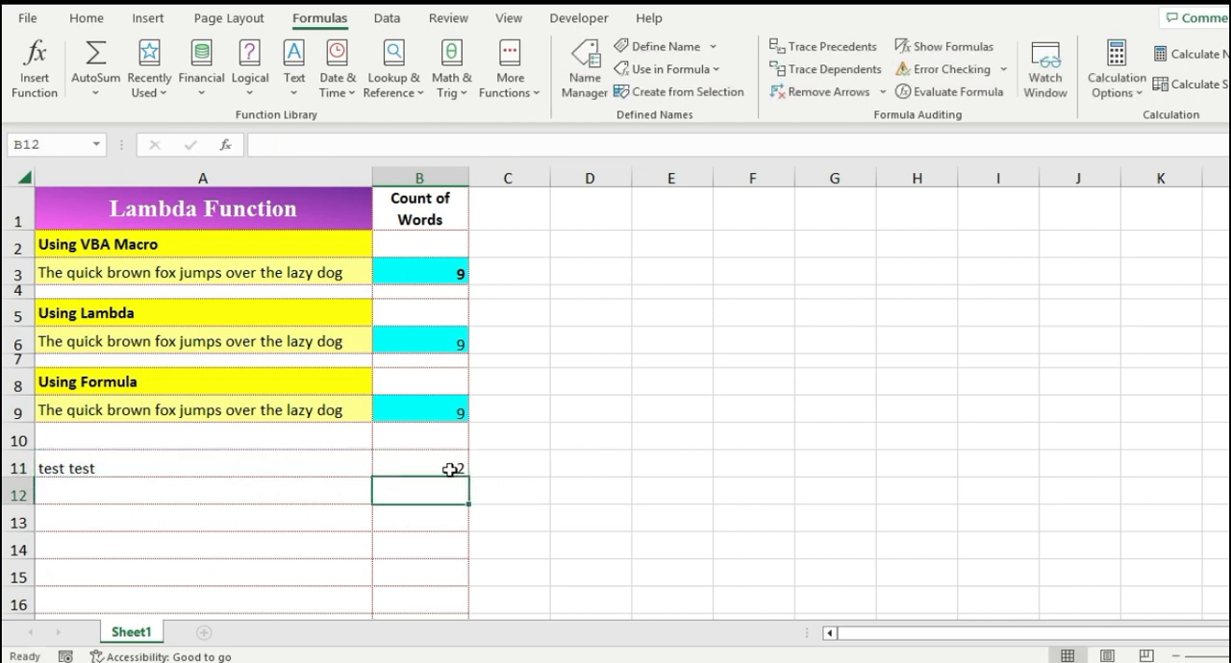
# Step: Enter =WC(A6) in cell D6 to count the words of the sentence in A6
pyautogui.click(292, 464)
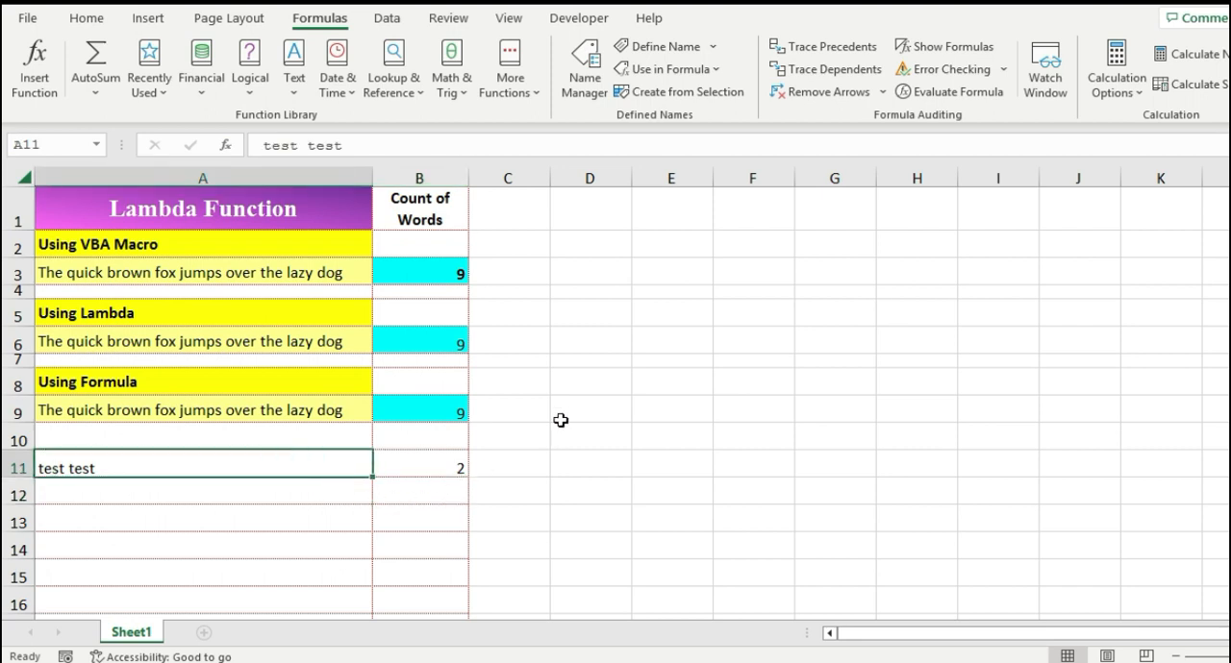
pyautogui.click(568, 340)
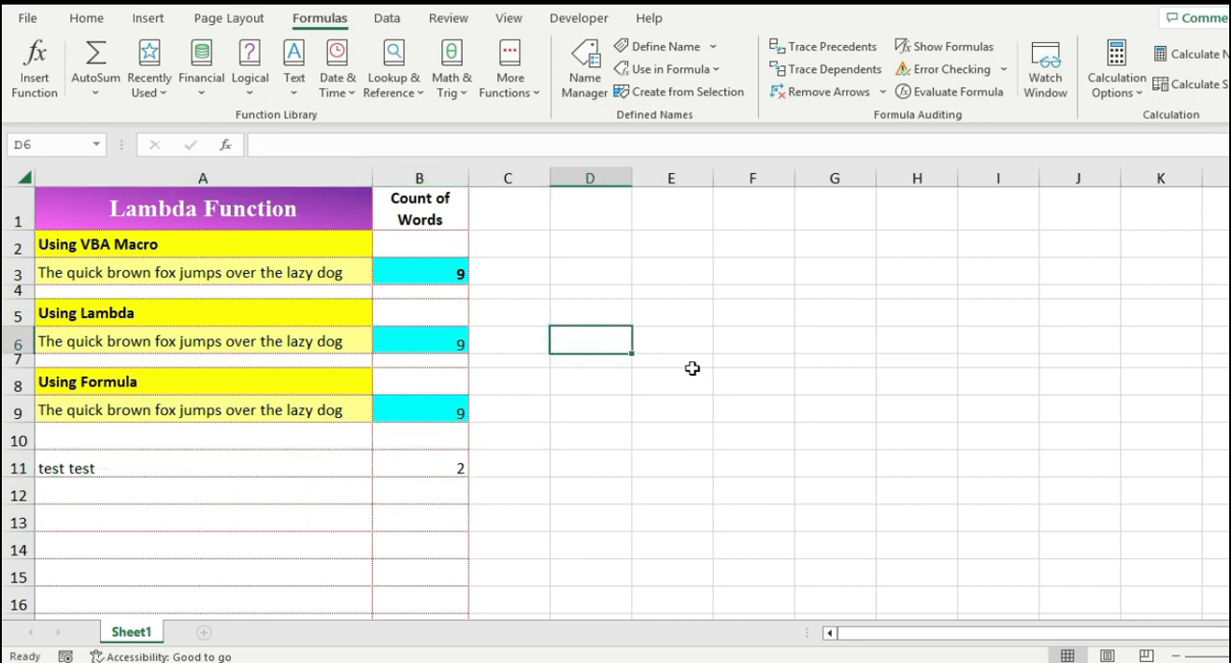
pyautogui.write('=wc')
pyautogui.press('Tab')
pyautogui.press('Left')
pyautogui.press('Left')
pyautogui.press('Left')
pyautogui.press('Return')
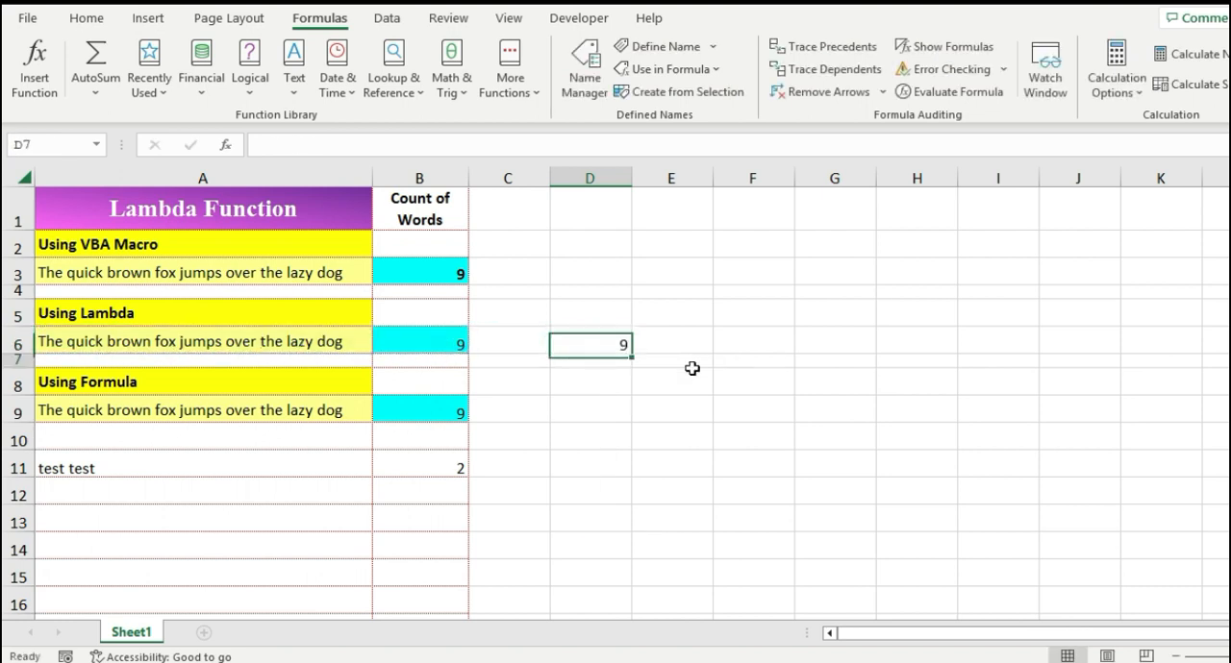
# Step: Enter =WC(A5) in cell D5 to count the words of the Using Lambda heading
pyautogui.press('Up')
pyautogui.press('Up')
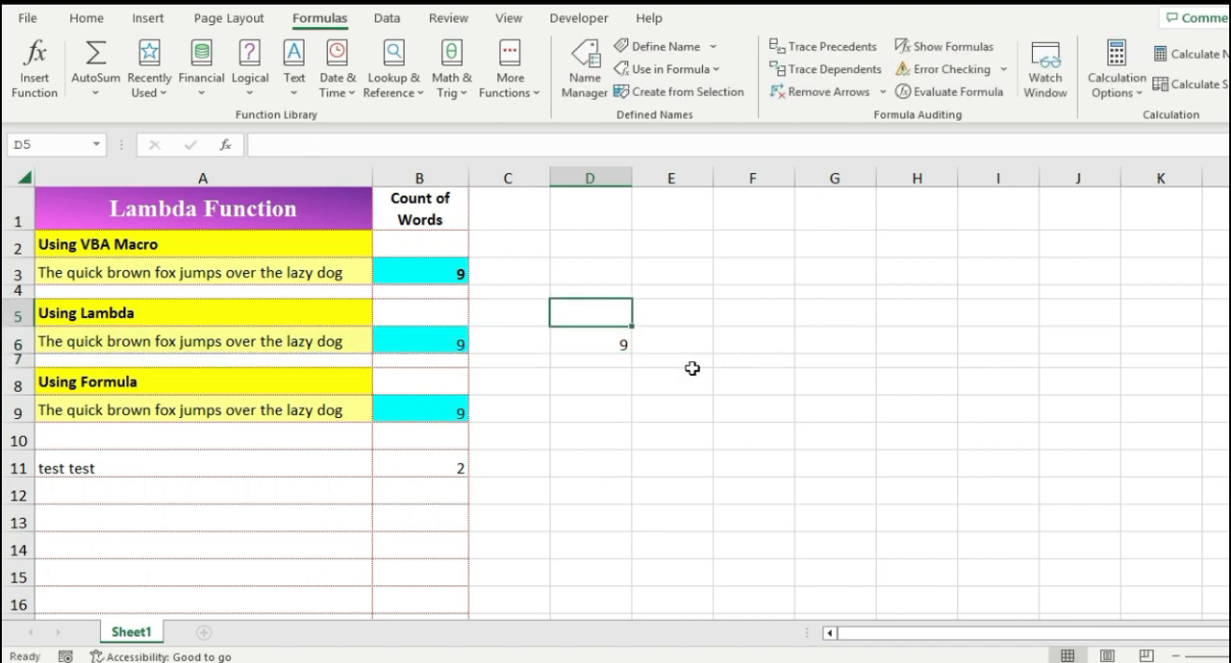
pyautogui.write('=wc')
pyautogui.press('Tab')
pyautogui.press('Left')
pyautogui.press('Left')
pyautogui.press('Left')
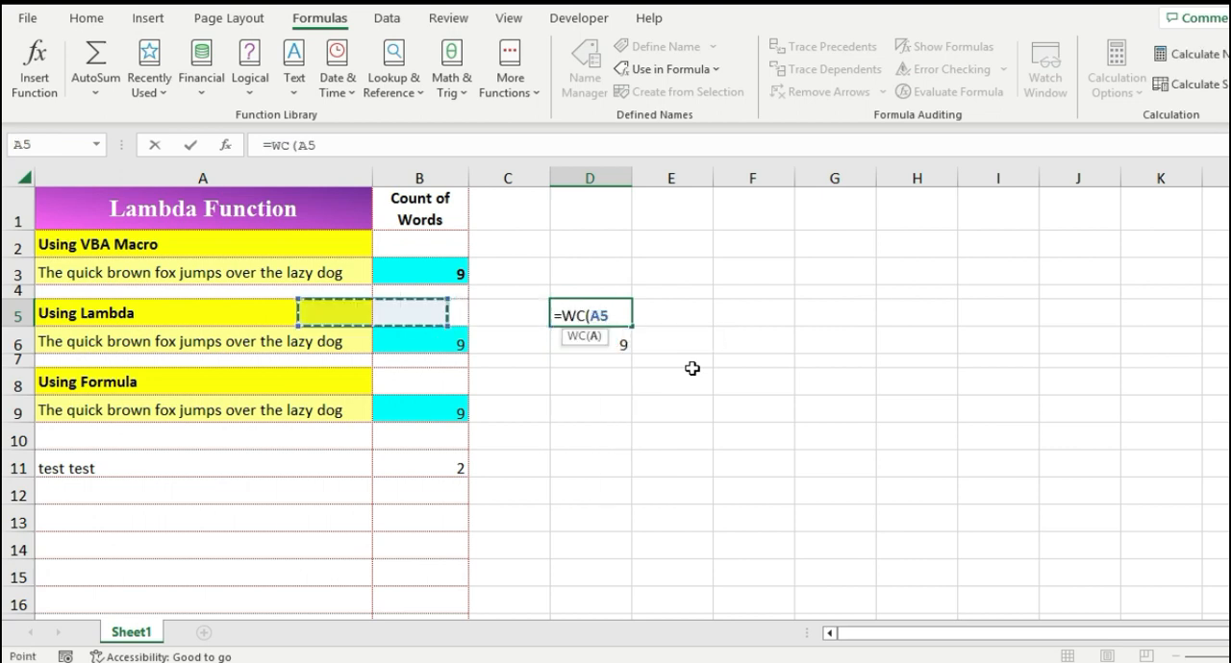
pyautogui.press('Return')
pyautogui.press('Up')
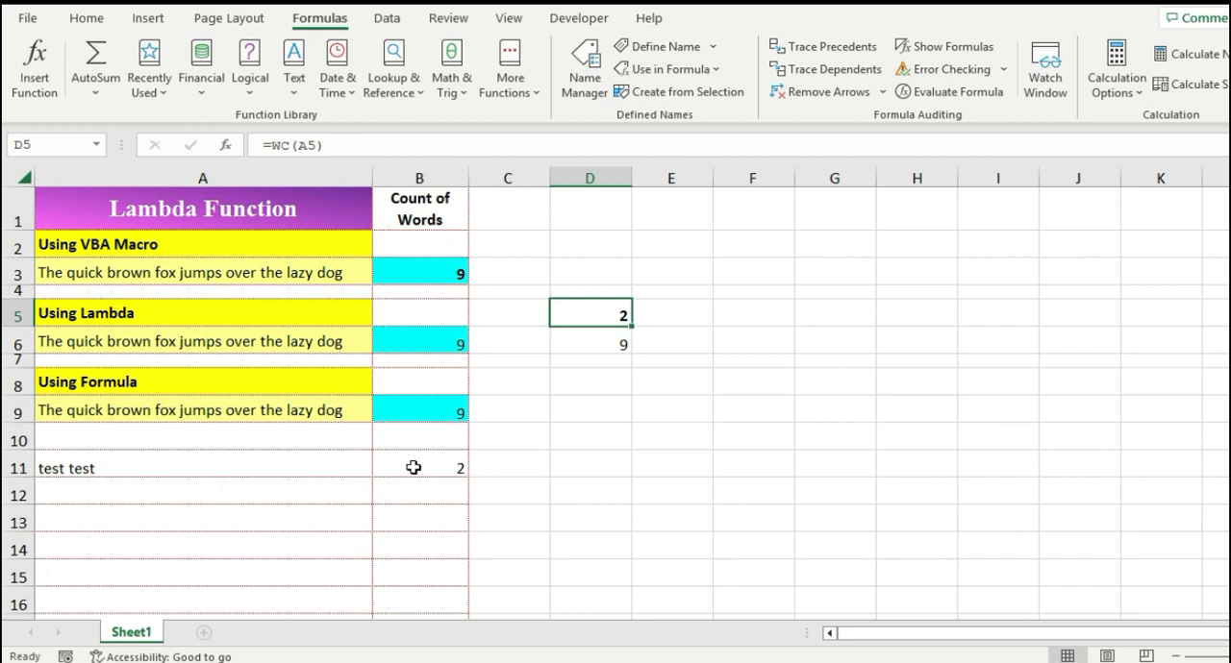
# Step: Open cell A11's text for editing
pyautogui.click(343, 468)
pyautogui.doubleClick(357, 468)
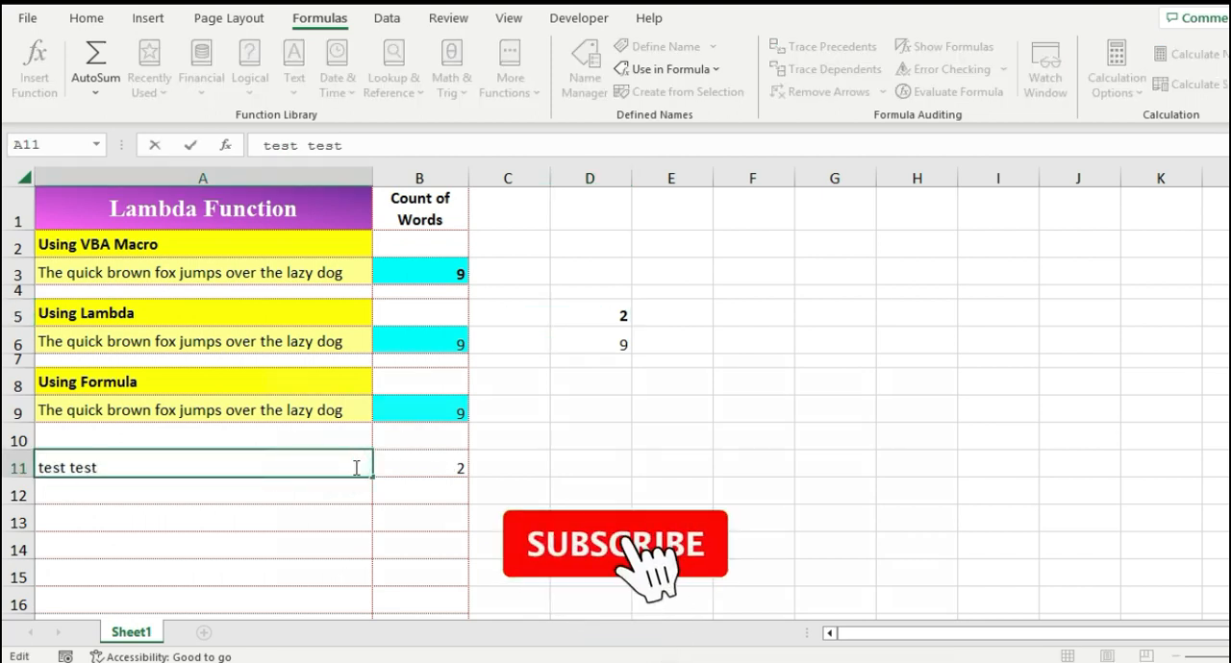